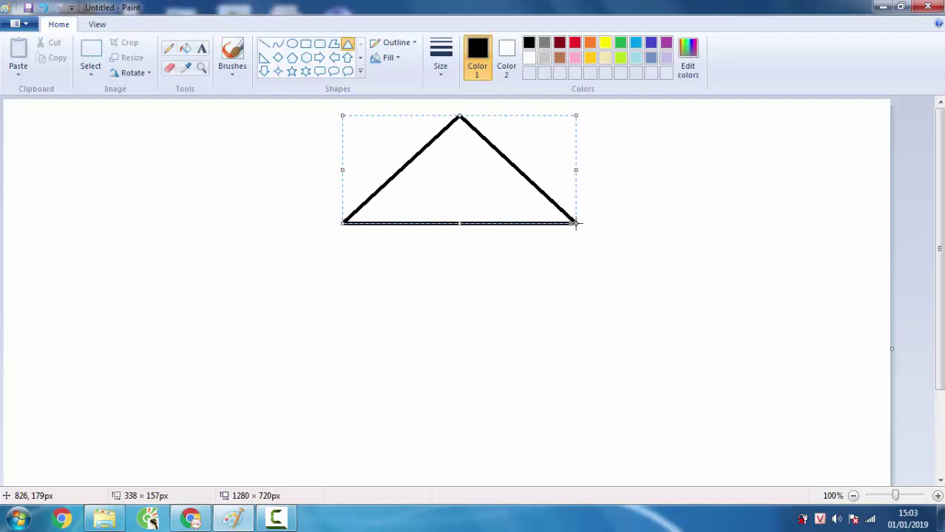
- Move the triangle slightly down and to the left, and flatten it to about 351 × 128 px
left_click_drag(491, 188, 452, 196)
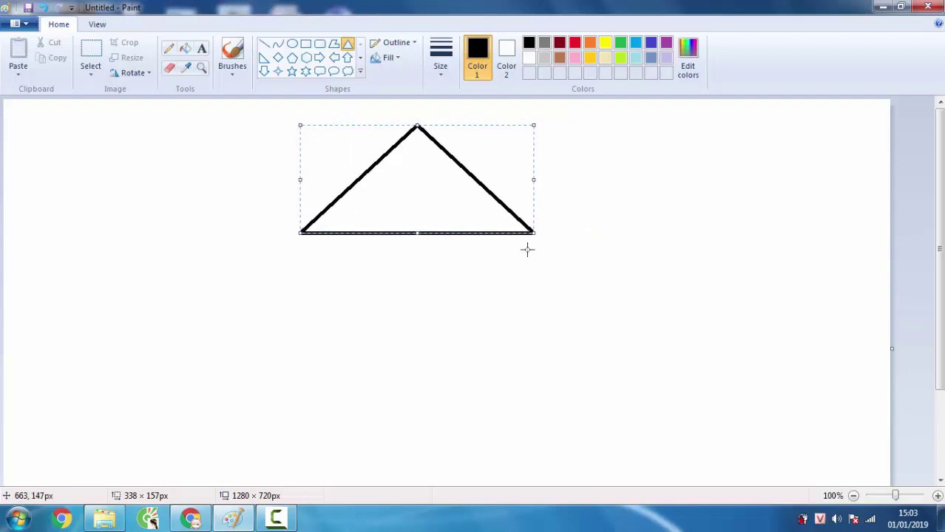
left_click_drag(535, 234, 545, 215)
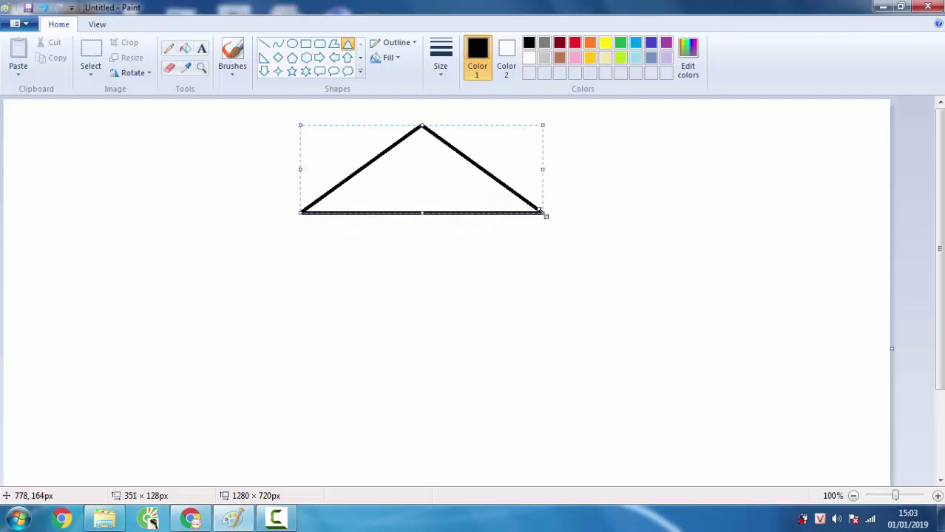
left_click(585, 206)
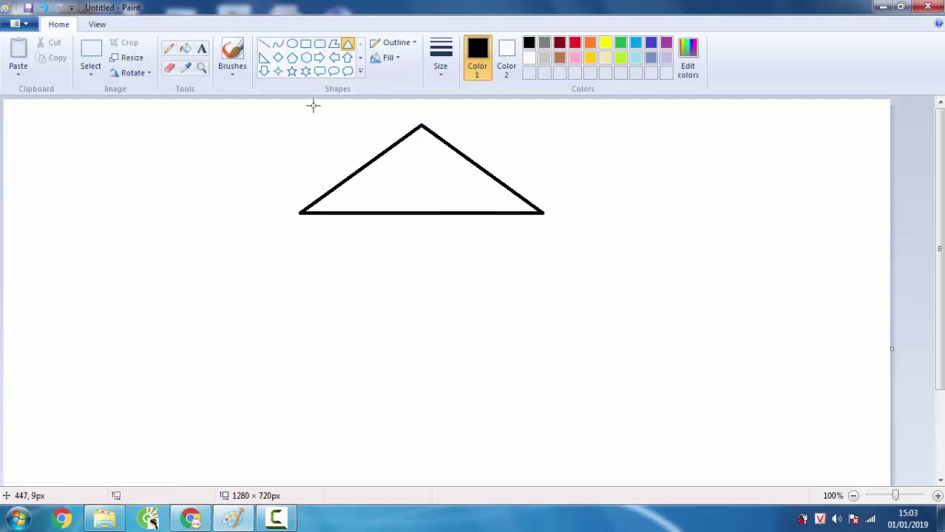
- Draw a larger black triangle around the first one and adjust it to about 430 × 156 px, leaving a narrow gap on all sides
left_click_drag(300, 113, 598, 231)
left_click_drag(496, 198, 471, 195)
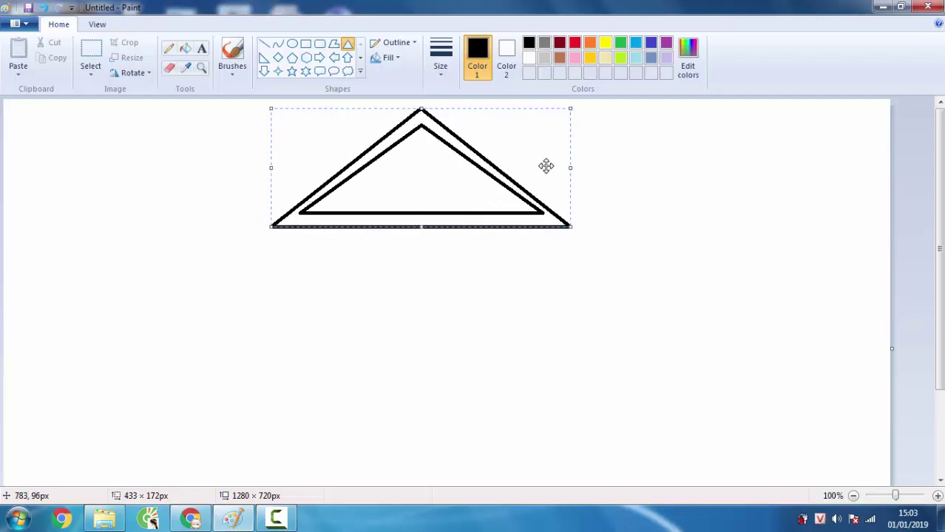
left_click_drag(575, 232, 578, 227)
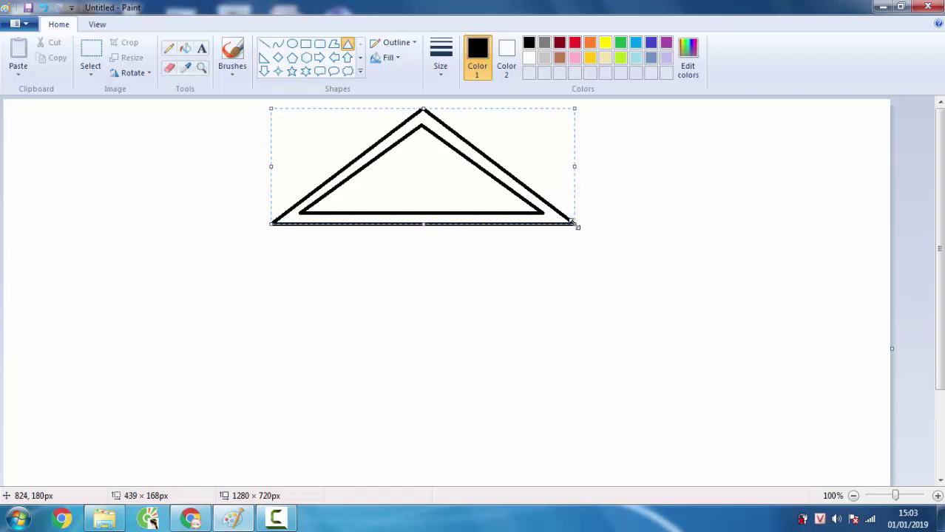
left_click_drag(578, 227, 580, 214)
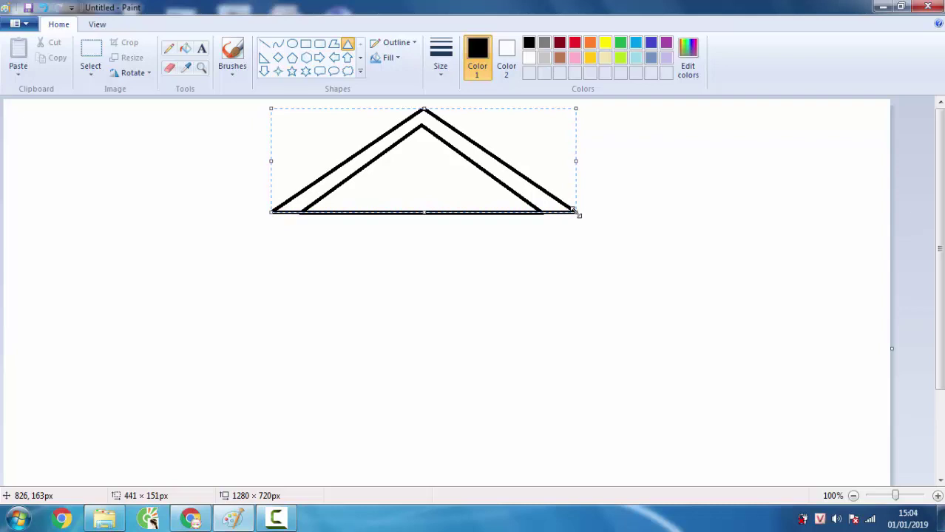
left_click_drag(579, 216, 582, 217)
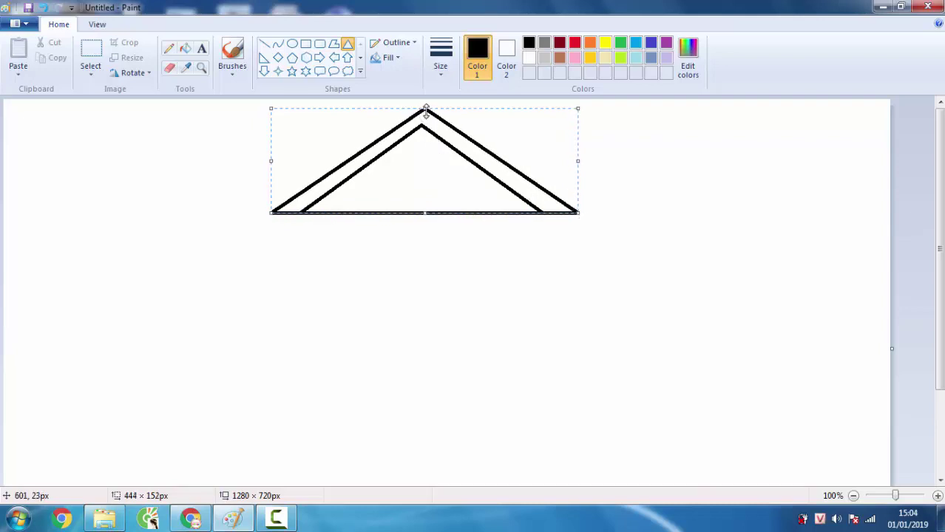
left_click_drag(424, 110, 426, 113)
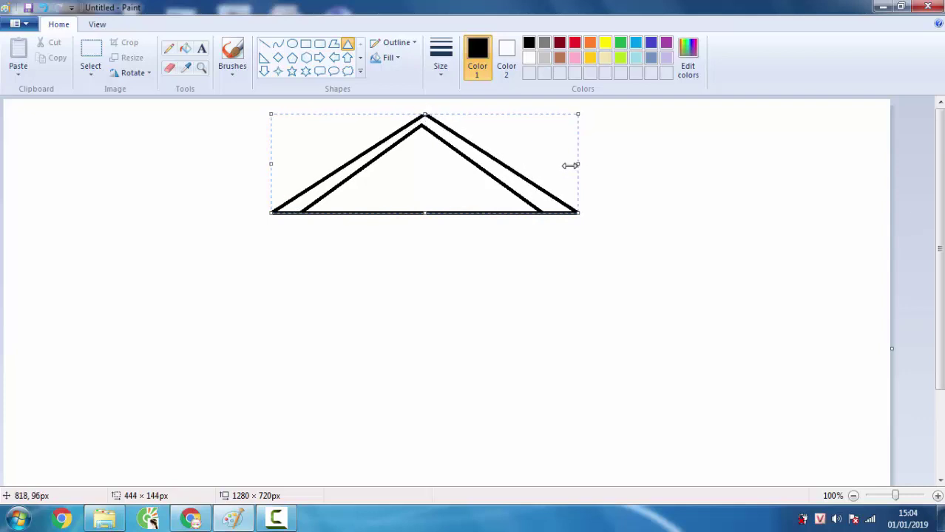
mouse_move(574, 165)
left_mouse_down()
mouse_move(561, 168)
mouse_move(570, 165)
left_mouse_up()
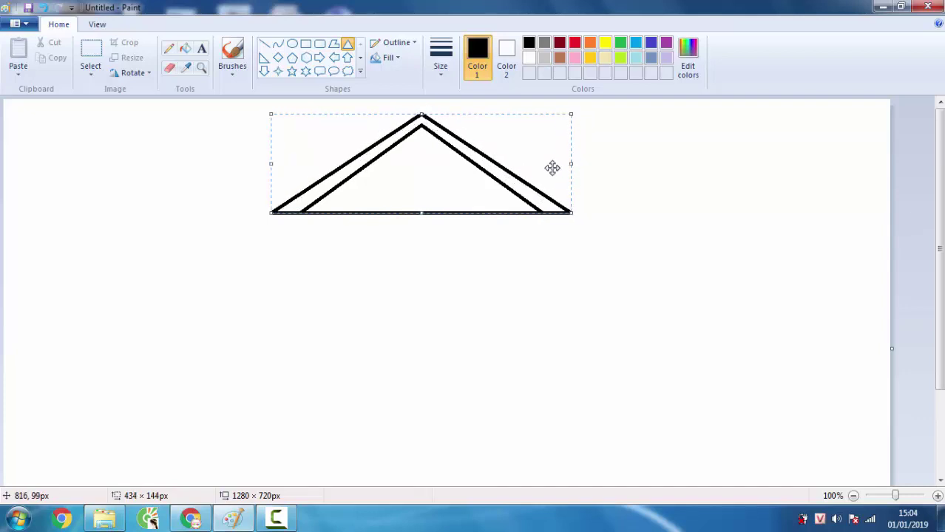
mouse_move(274, 163)
left_mouse_down()
mouse_move(291, 151)
mouse_move(272, 151)
left_mouse_up()
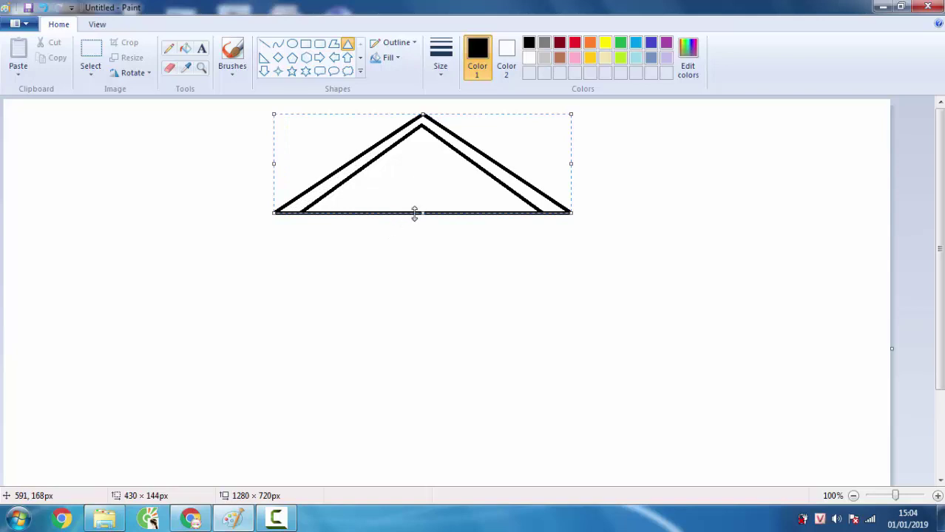
left_click_drag(423, 213, 418, 222)
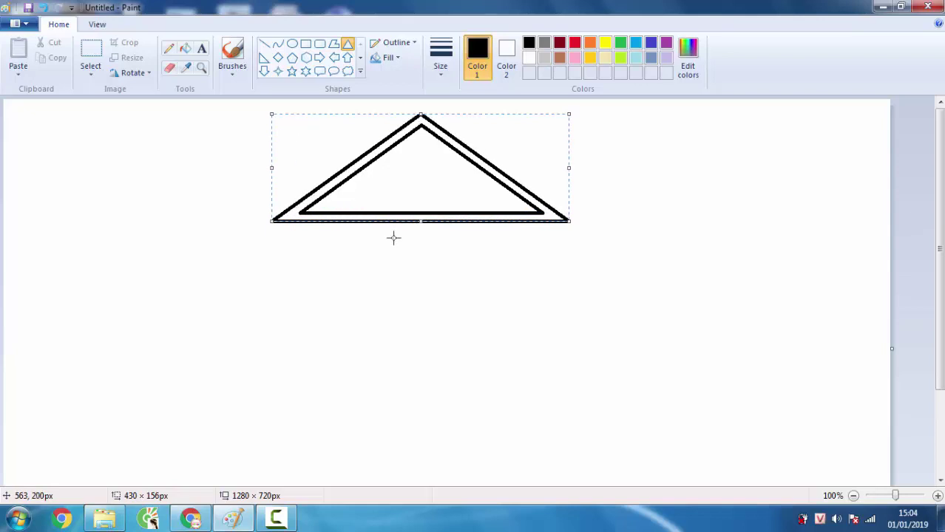
left_click(396, 248)
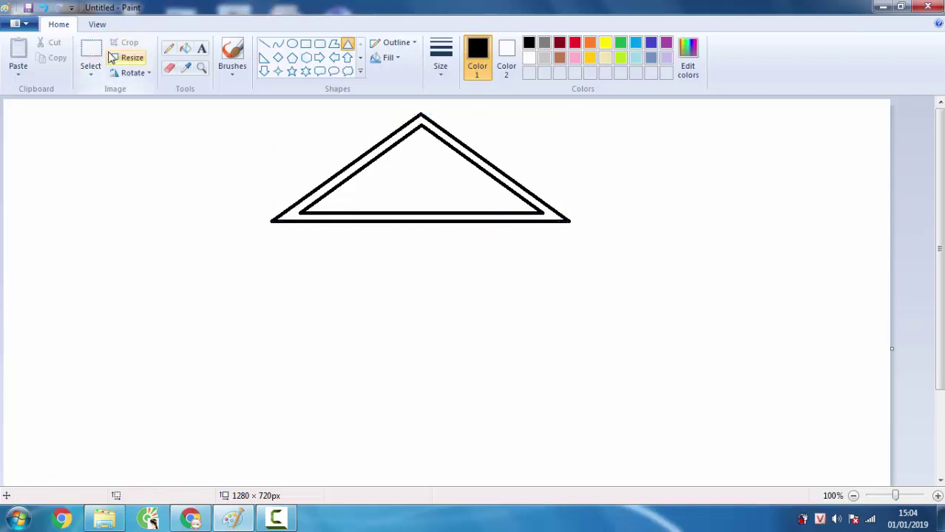
- Delete a rectangular area about 509 × 66 px covering the bases of both triangles, leaving only the sloping roof lines
left_click(130, 58)
left_click(196, 65)
left_click(91, 56)
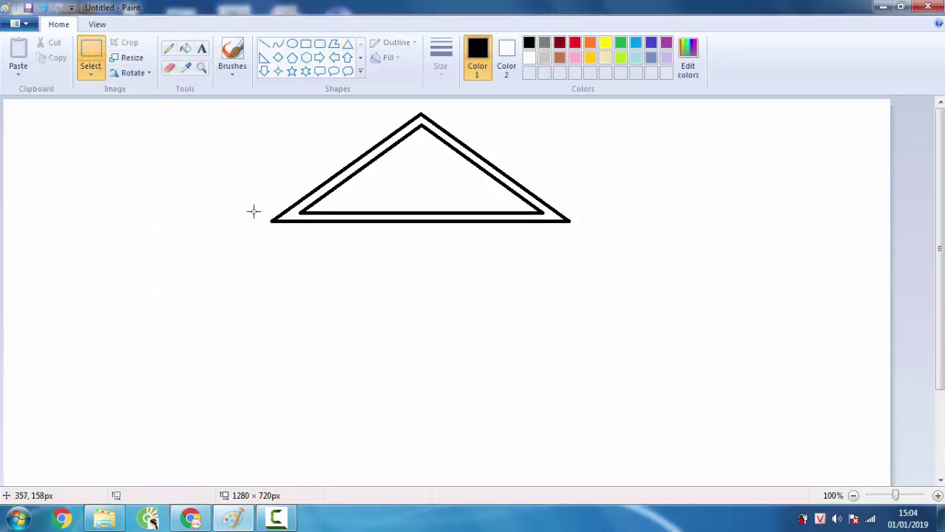
mouse_move(250, 209)
left_mouse_down()
mouse_move(502, 230)
mouse_move(605, 257)
left_mouse_up()
key("Delete")
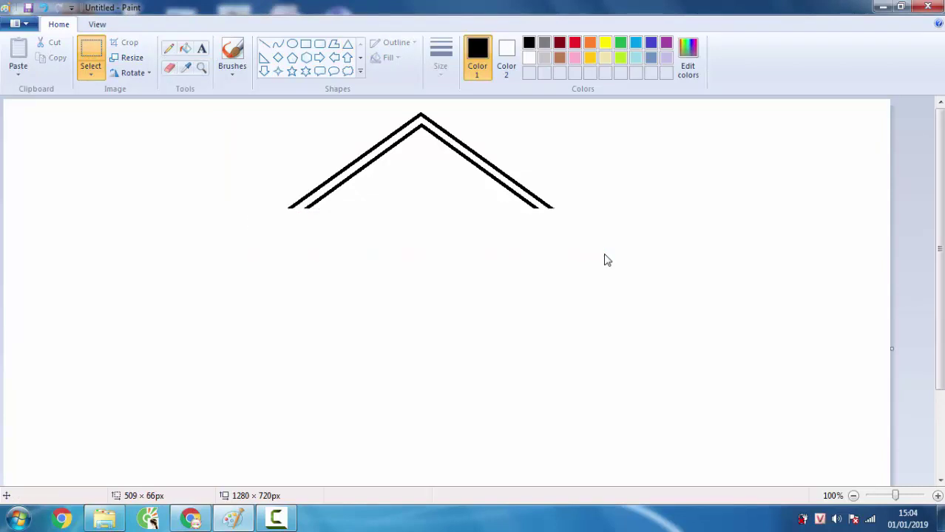
- Draw a rectangle about 339 × 349 px just below the roof and shift it slightly left to line up with the inner roof ends
left_click(305, 44)
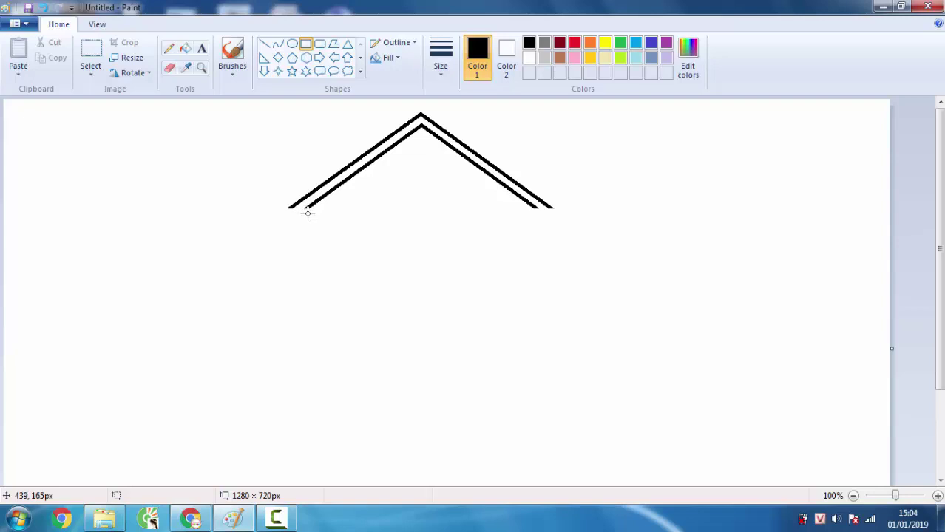
left_click_drag(306, 214, 542, 455)
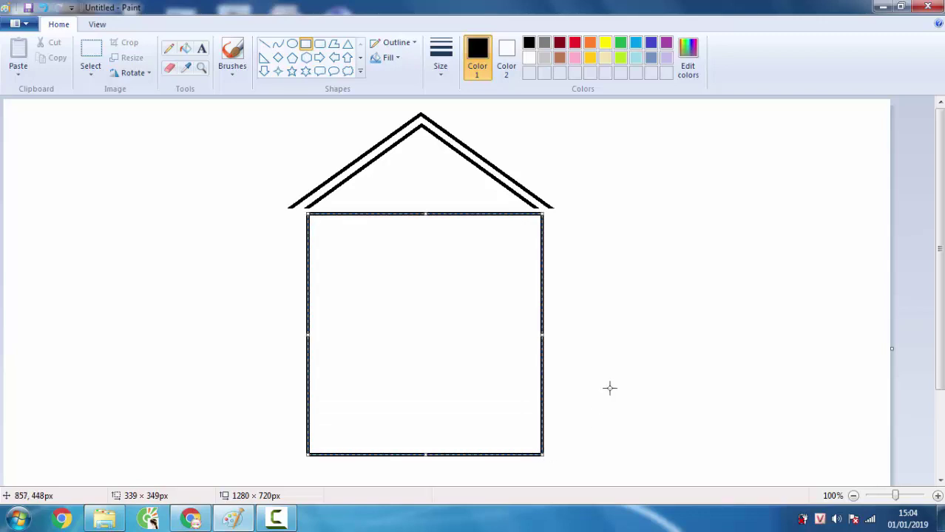
key("Left")
key("Left")
key("Left")
key("Left")
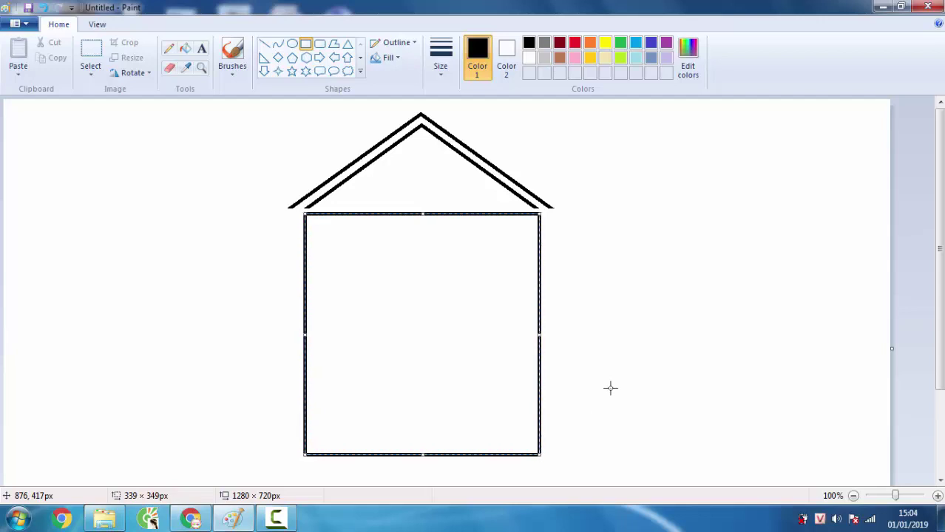
key("Left")
left_click(563, 369)
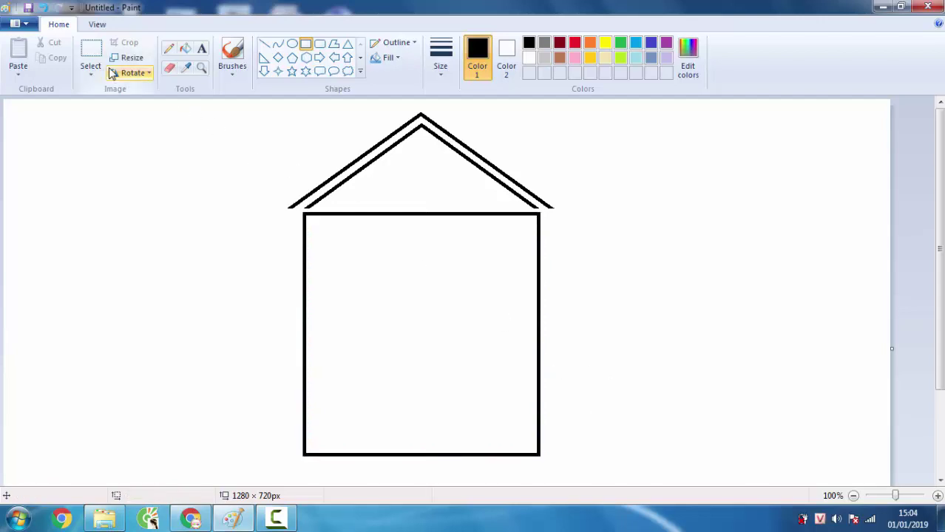
- Delete a thin strip about 432 × 11 px containing the house body's upper edge
left_click(91, 54)
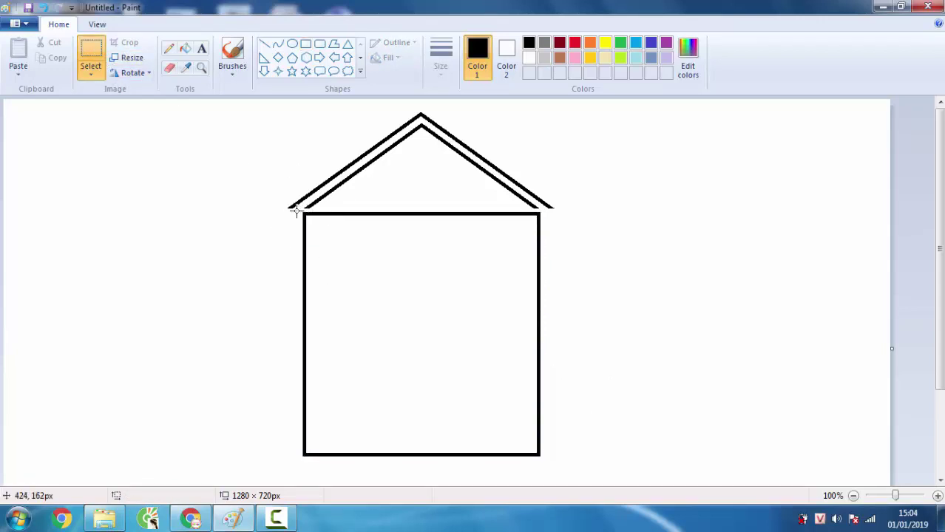
mouse_move(294, 210)
left_mouse_down()
mouse_move(578, 228)
mouse_move(593, 217)
left_mouse_up()
key("Delete")
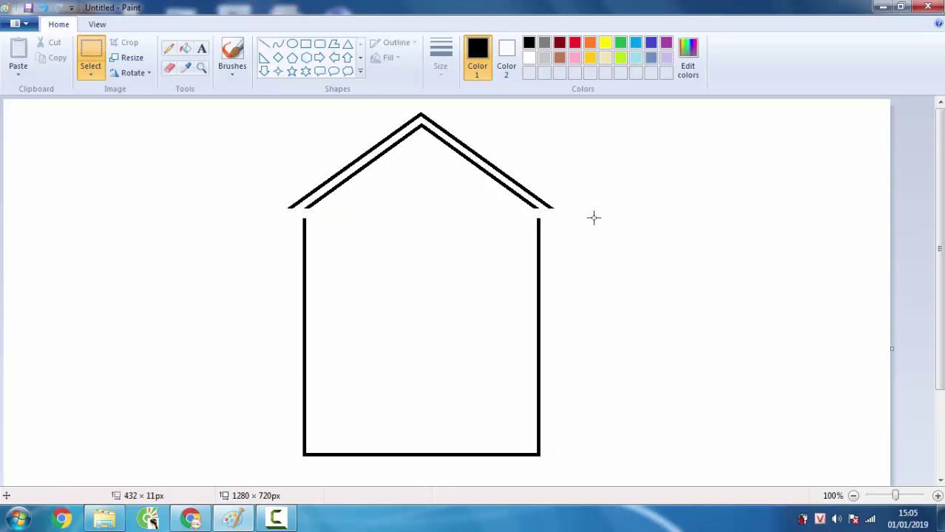
- Select the house body with transparent selection and move it up until its walls meet the inner roof lines
left_click_drag(552, 465, 289, 217)
left_click(91, 76)
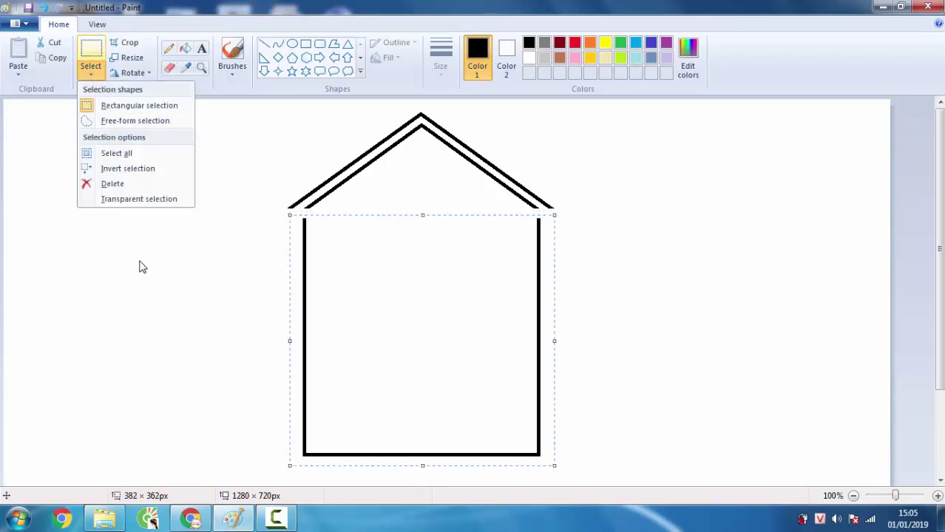
left_click(141, 199)
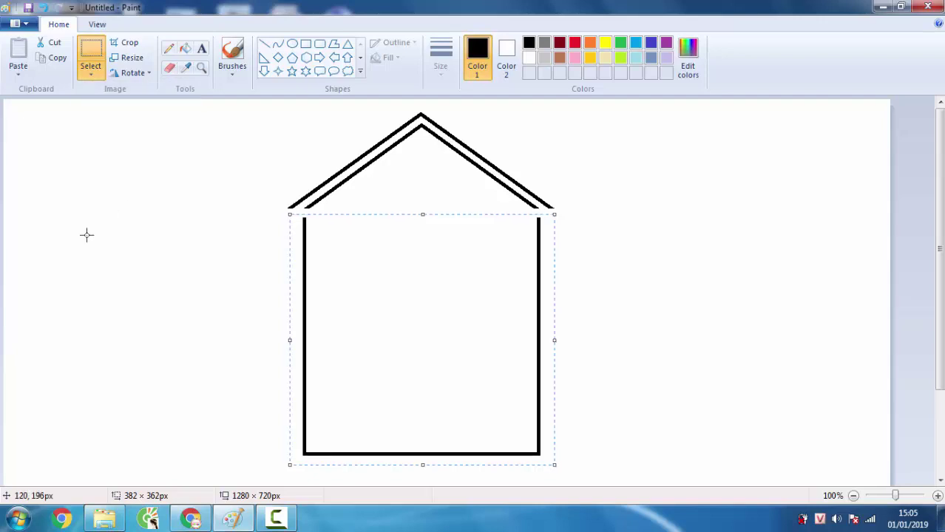
key("Up")
key("Up")
key("Up")
key("Up")
key("Up")
key("Up")
key("Up")
key("Up")
key("Up")
key("Up")
key("Up")
key("Up")
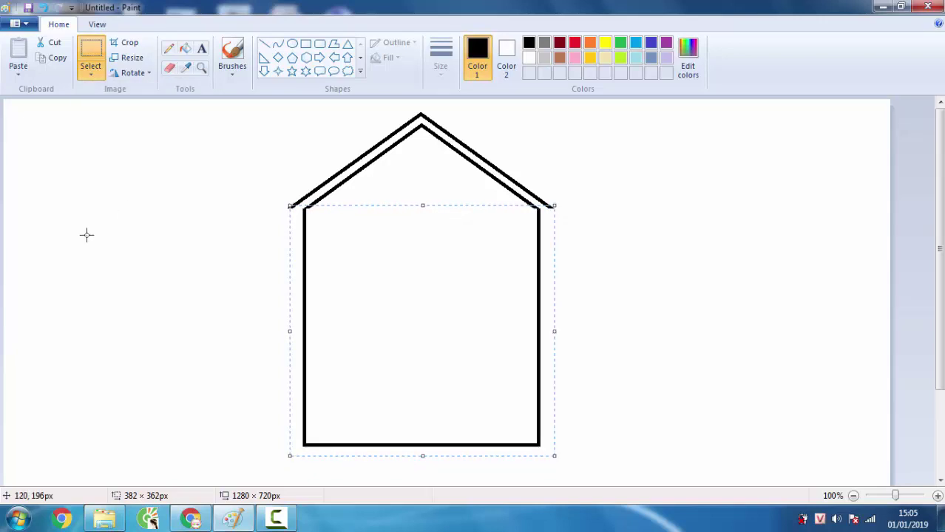
key("Left")
key("Left")
left_click(687, 298)
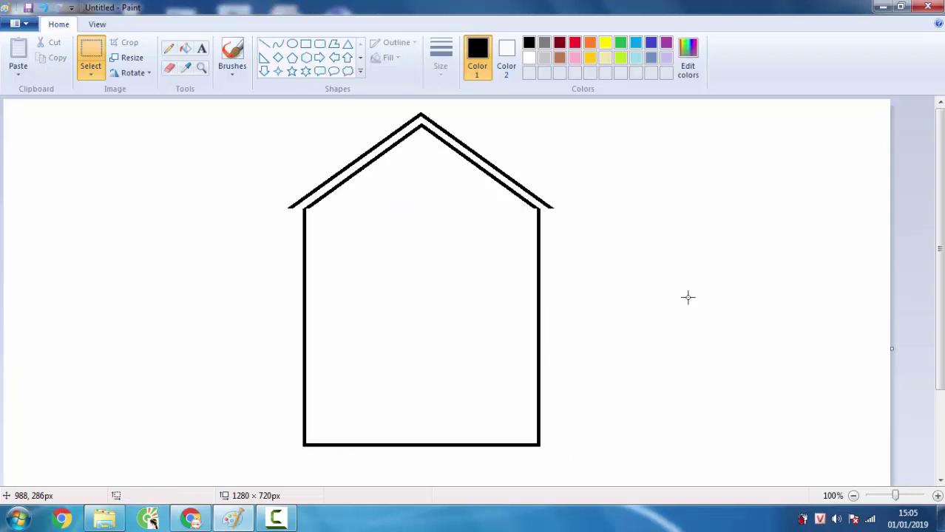
- Draw a side-wing rectangle about 133 × 286 px against the house's left wall, with its upper edge level with the eaves
left_click(305, 44)
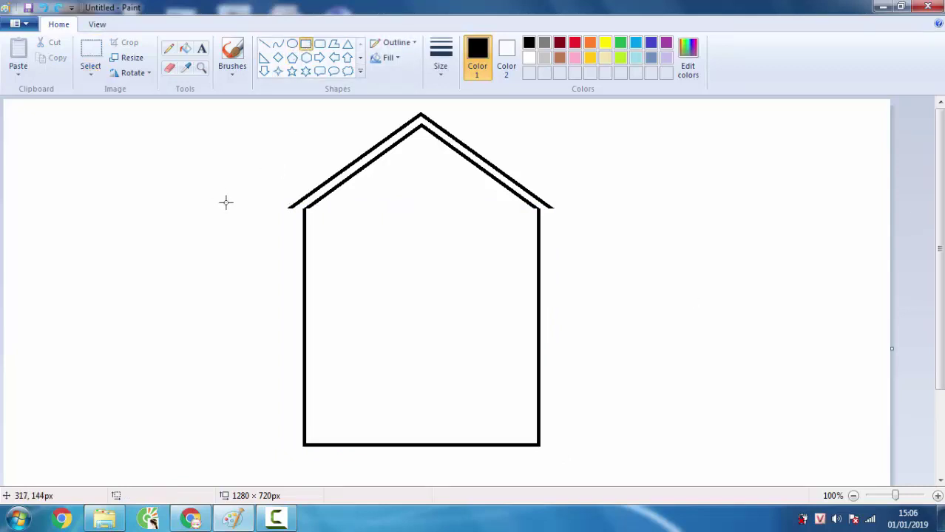
left_click_drag(226, 203, 304, 399)
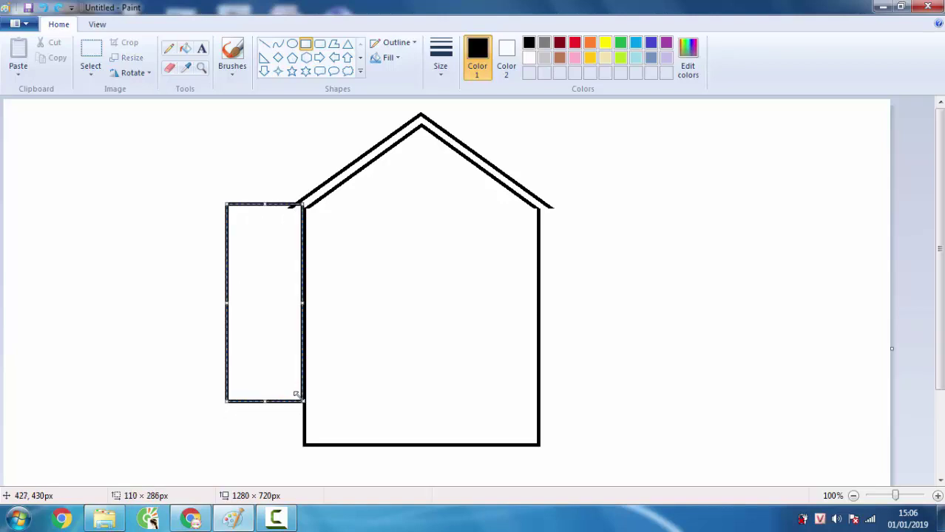
key("Down")
key("Down")
key("Down")
key("Down")
key("Down")
key("Down")
key("Right")
key("Right")
key("Right")
key("Right")
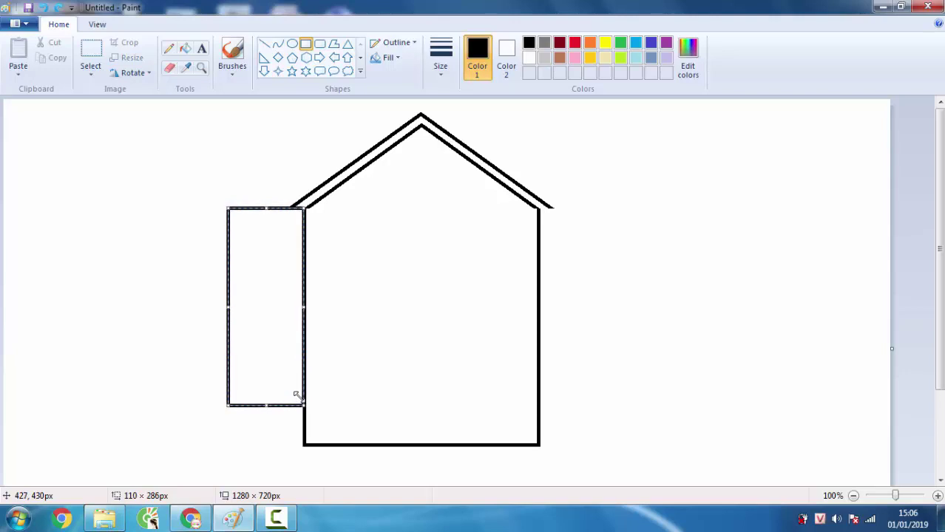
key("Left")
key("Left")
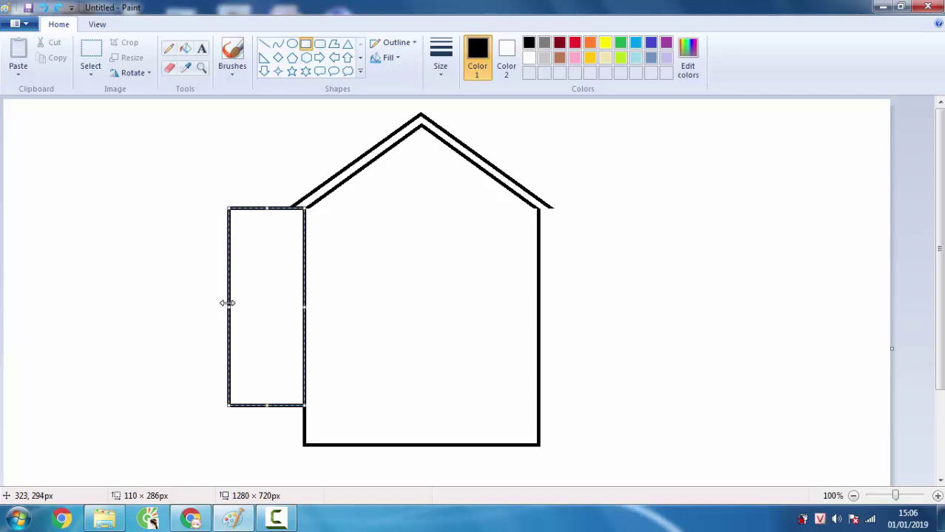
left_click_drag(227, 303, 213, 306)
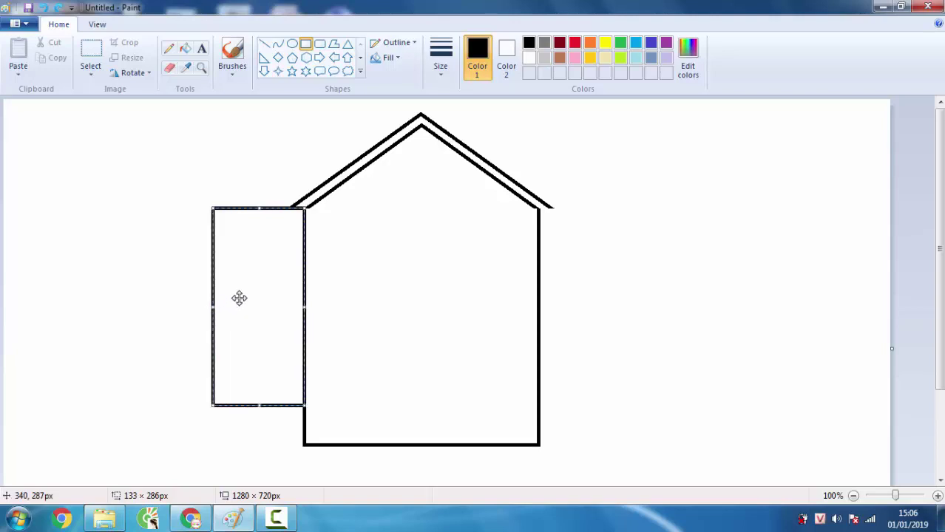
left_click(608, 322)
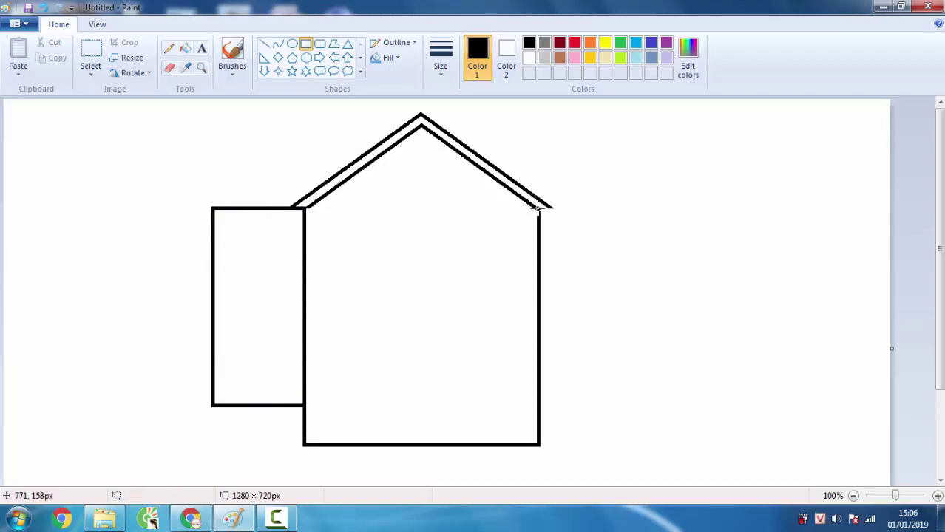
- Draw a matching side-wing rectangle about 137 × 293 px against the house's right wall, starting at the eaves
mouse_move(539, 209)
left_mouse_down()
mouse_move(553, 259)
mouse_move(673, 362)
mouse_move(685, 399)
mouse_move(627, 414)
mouse_move(637, 413)
left_mouse_up()
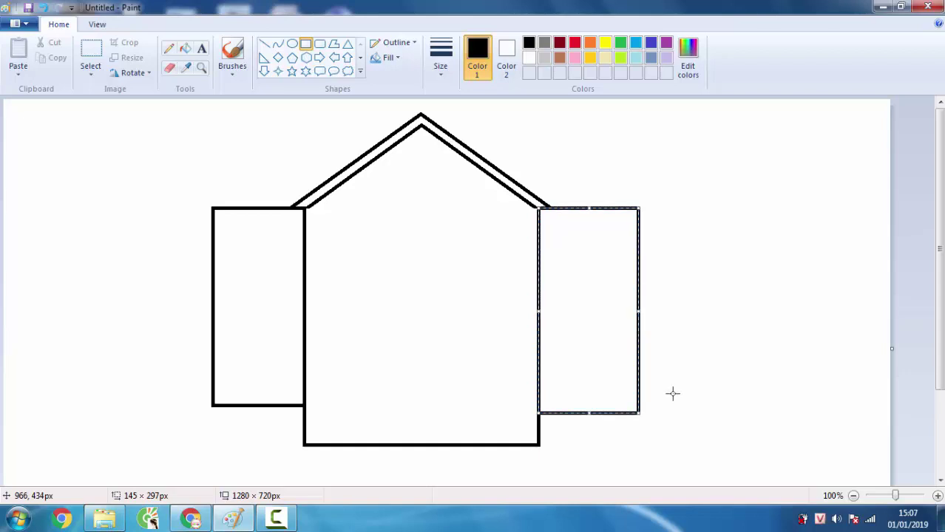
left_click_drag(639, 311, 632, 314)
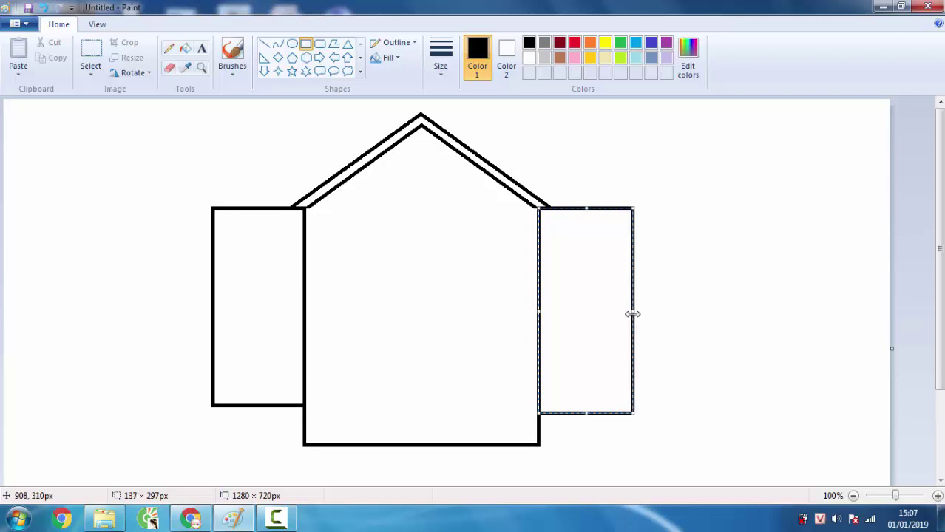
left_click_drag(582, 416, 580, 411)
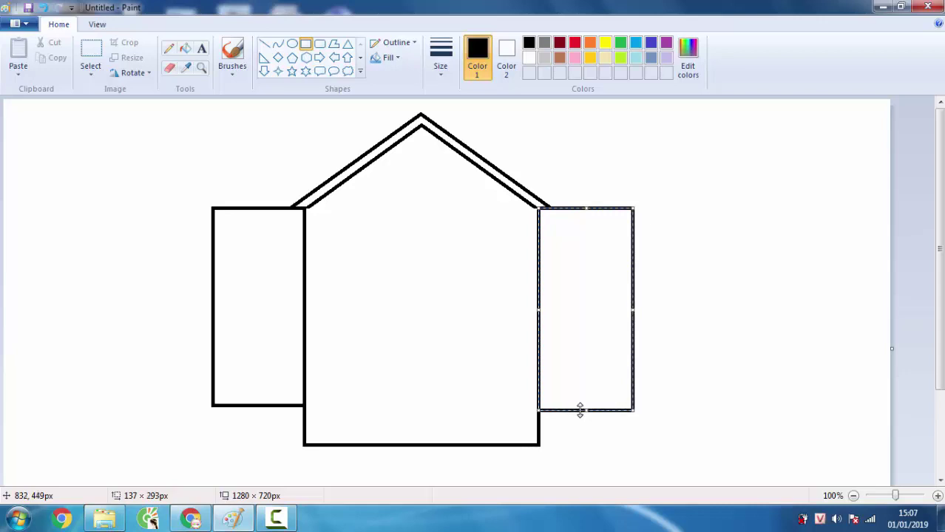
left_click(670, 182)
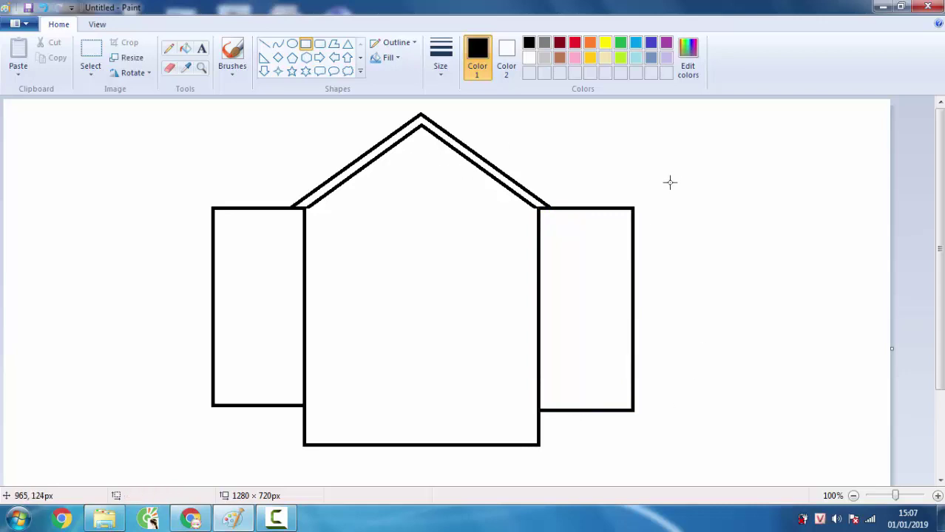
left_click(90, 52)
left_click_drag(207, 405, 662, 449)
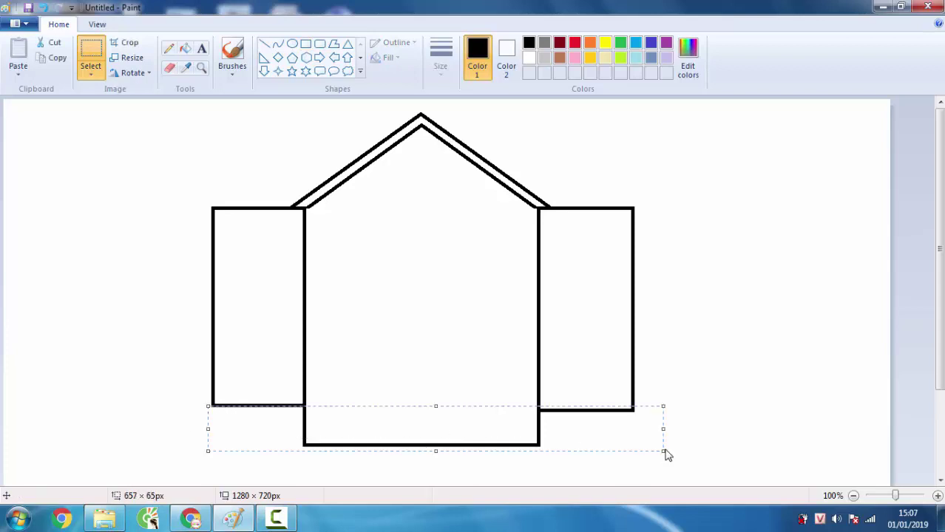
left_click(702, 426)
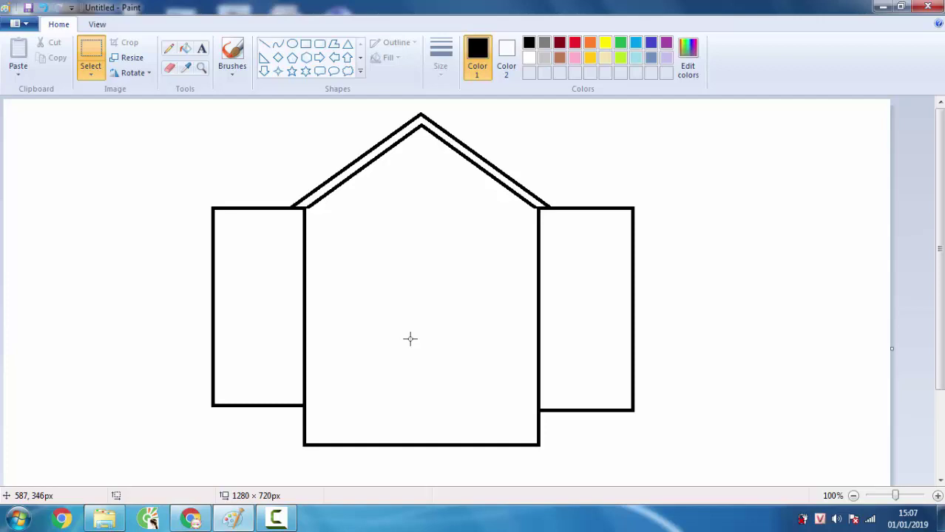
- Draw a horizontal ridge line about 609 px long, level with the gable apex and spanning between the wings' outer walls
left_click(265, 47)
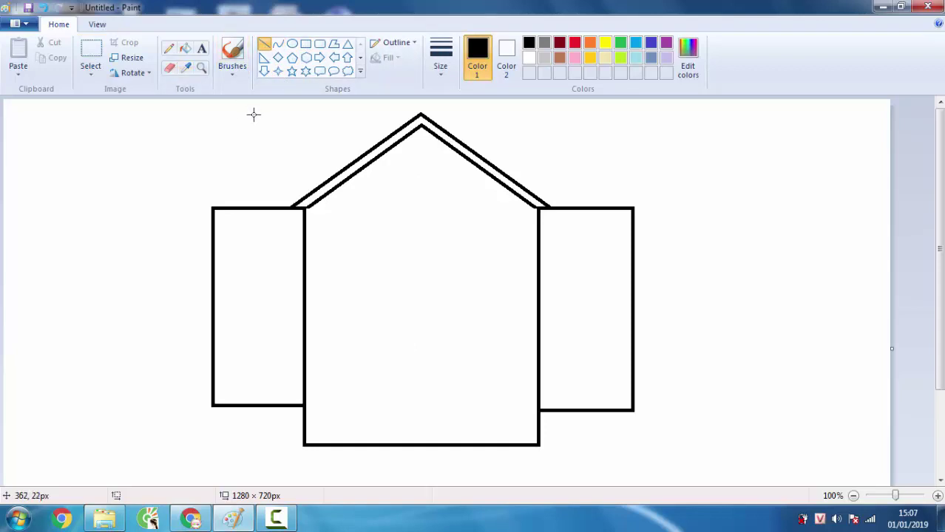
left_click_drag(212, 114, 630, 129)
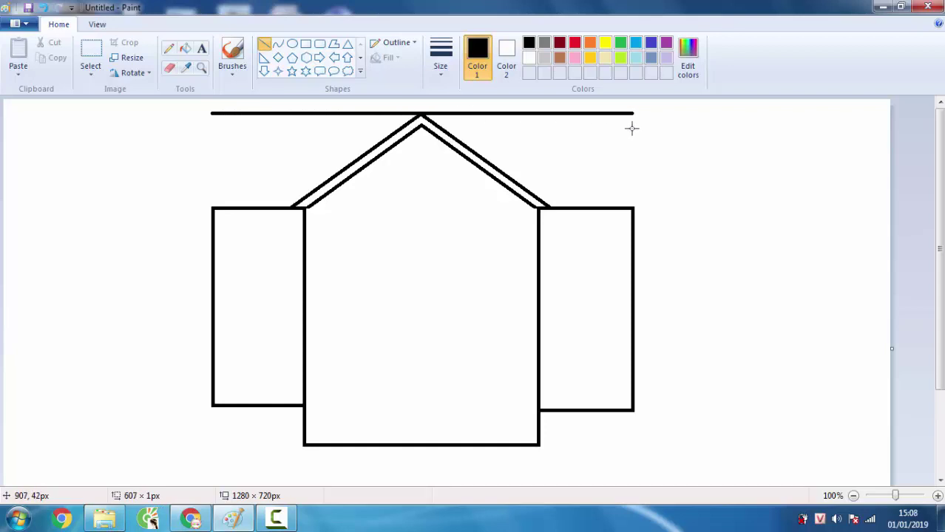
left_click_drag(631, 129, 634, 129)
- Move the ridge line down until it crosses the gable between its outer and inner apexes
key("Down")
key("Down")
key("Down")
key("Down")
key("Down")
key("Down")
key("Down")
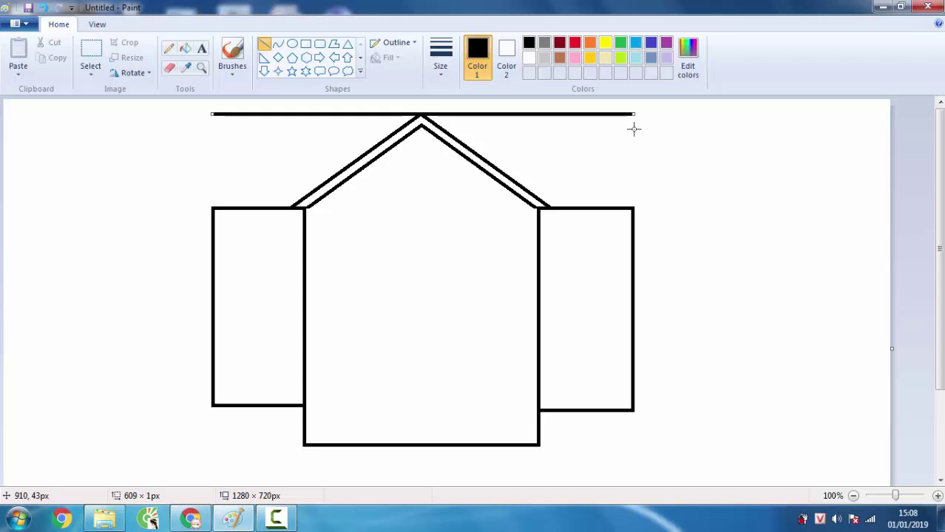
key("Down")
key("Down")
key("Down")
key("Down")
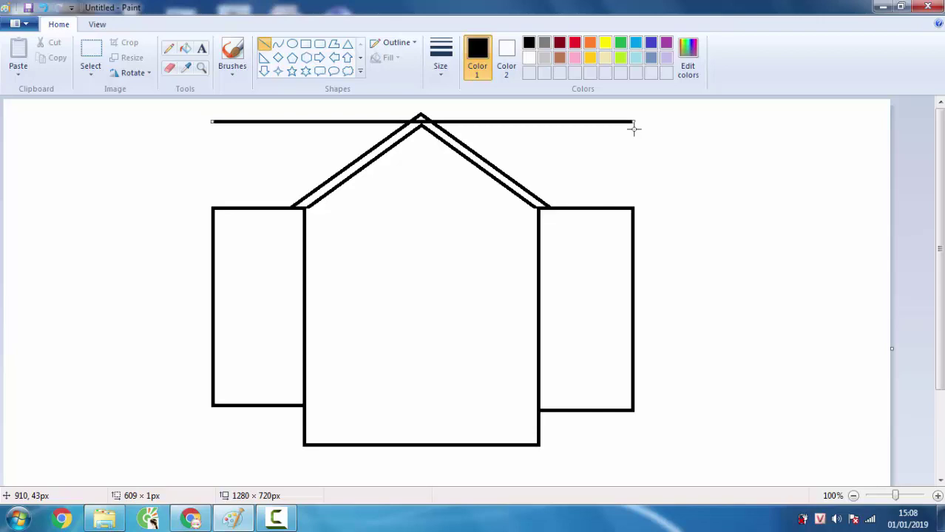
key("Up")
key("Up")
key("Up")
key("Up")
key("Up")
key("Up")
key("Up")
key("Up")
key("Up")
key("Up")
key("Up")
key("Up")
key("Up")
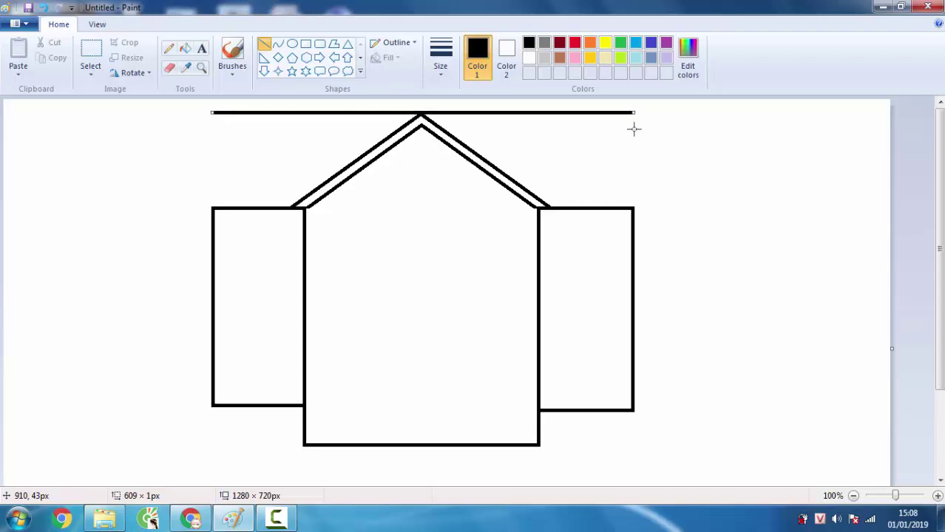
key("Up")
key("Up")
key("Up")
key("Up")
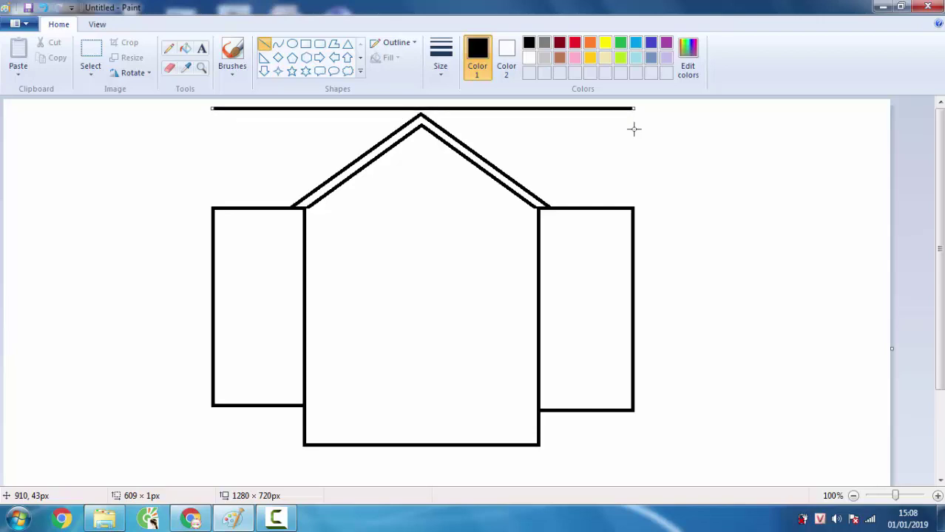
key("Down")
key("Down")
key("Down")
key("Down")
key("Down")
key("Down")
key("Down")
key("Down")
key("Down")
key("Down")
key("Down")
key("Down")
key("Down")
key("Down")
key("Down")
key("Down")
key("Down")
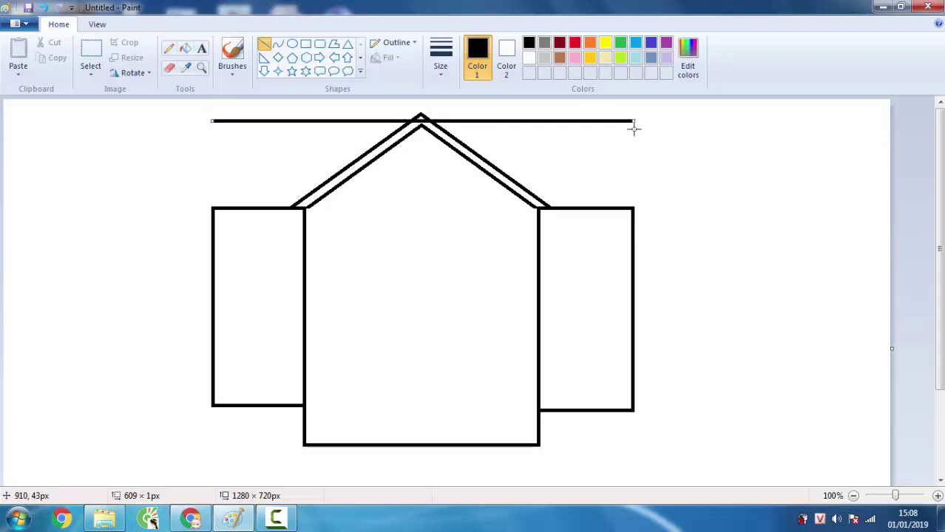
key("Down")
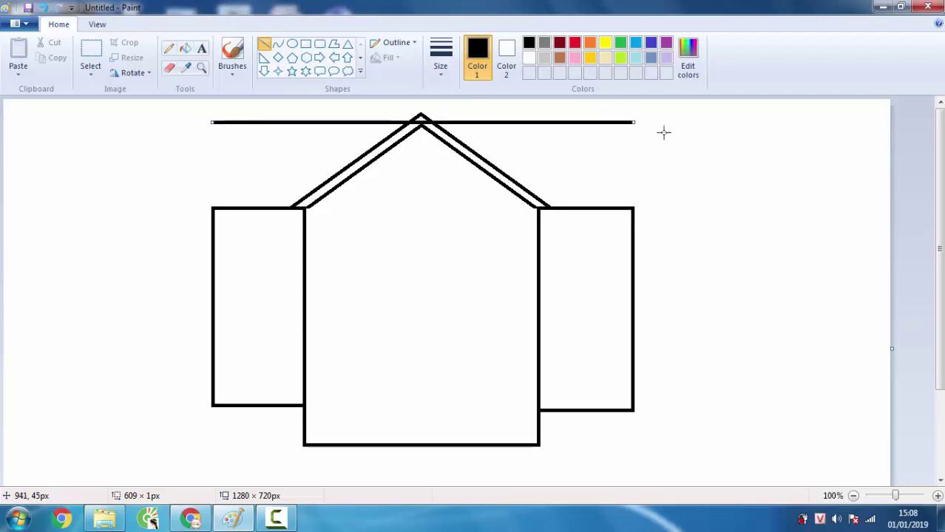
left_click(287, 153)
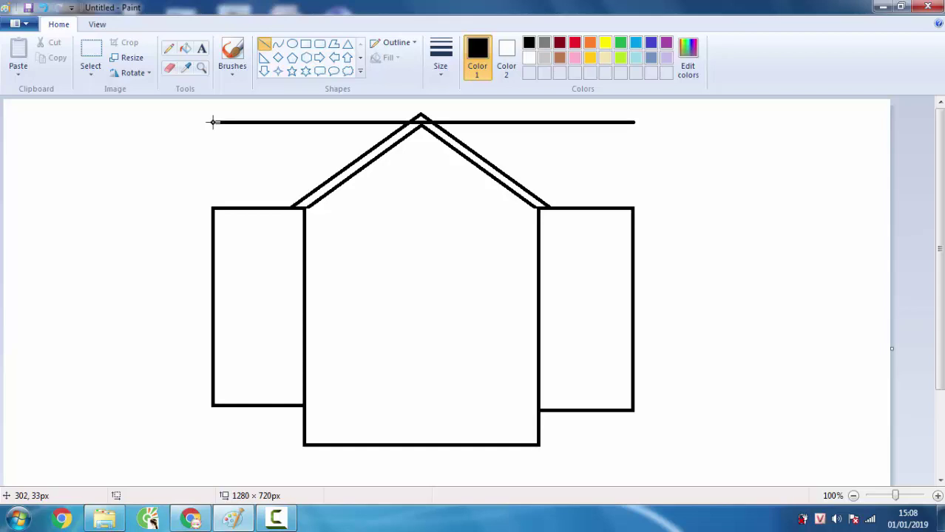
- Draw a slanted roof edge from the ridge line's left end down to eaves level, just outside the left wing
left_click_drag(212, 122, 184, 207)
left_click(159, 219)
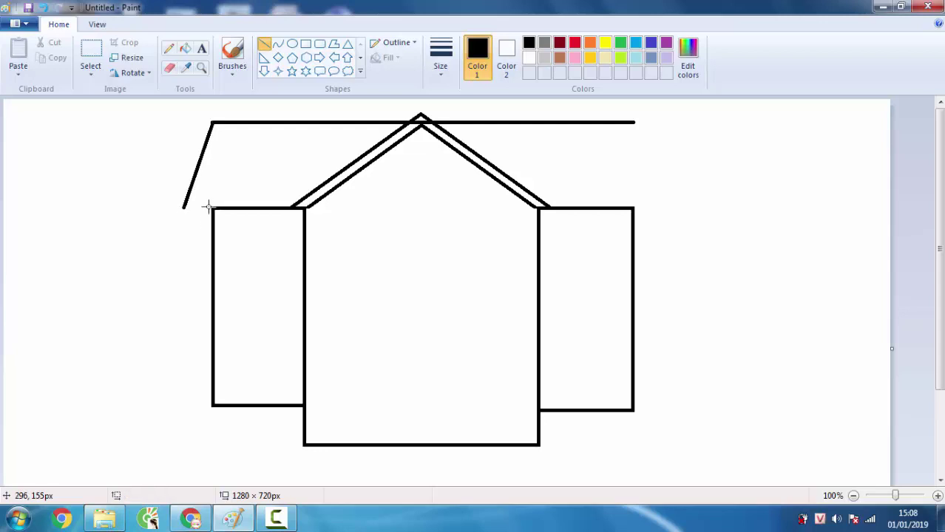
left_click_drag(212, 207, 183, 207)
left_click(183, 224)
key("ctrl+z")
- Extend the eaves past both wings with horizontal lines, about 78 px long on the left wing and 101 px on the right
left_click_drag(227, 208, 175, 210)
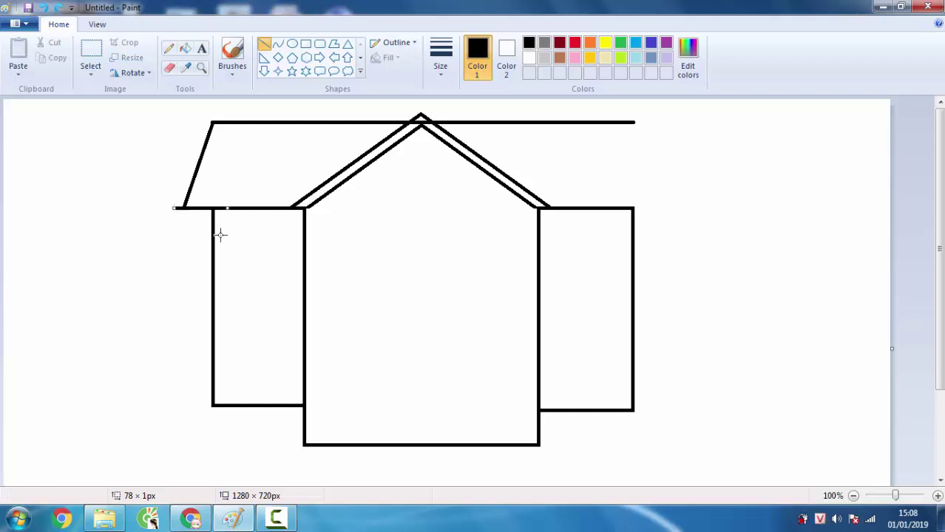
left_click(177, 220)
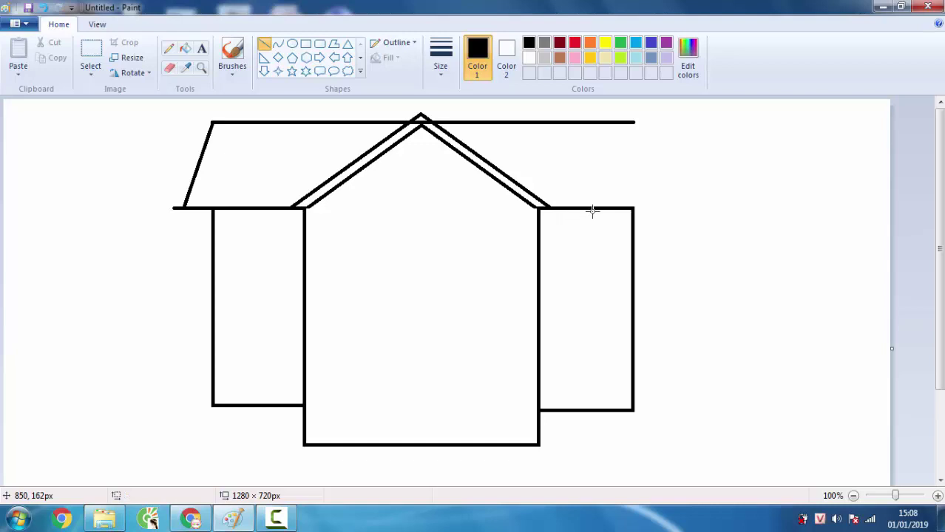
left_click_drag(596, 209, 666, 208)
key("Up")
key("Up")
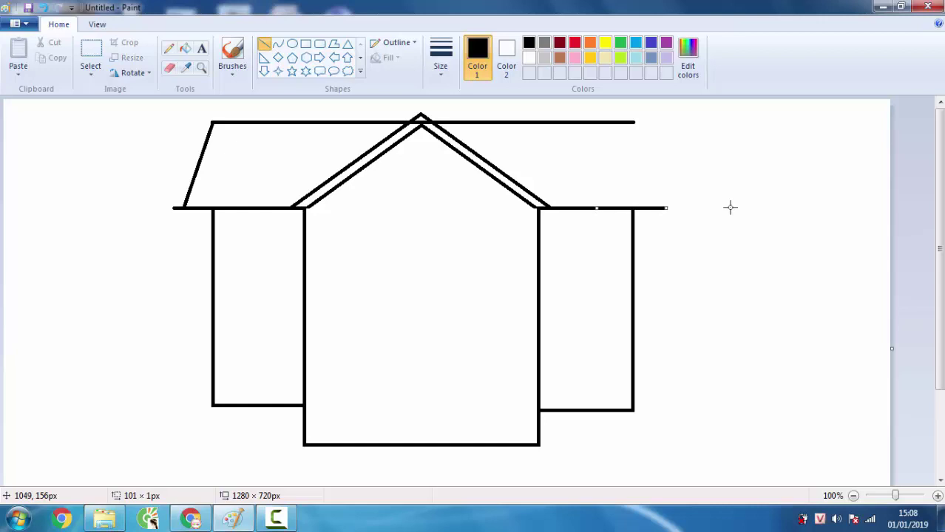
left_click(719, 220)
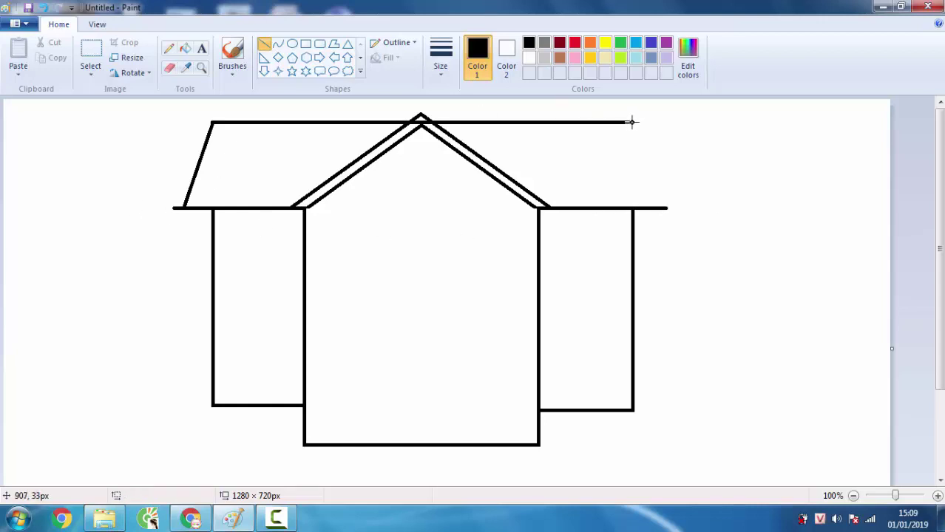
- Draw a slanted roof edge about 52 × 126 px from the ridge line's right end to the right eave's outer end
left_click_drag(634, 123, 668, 209)
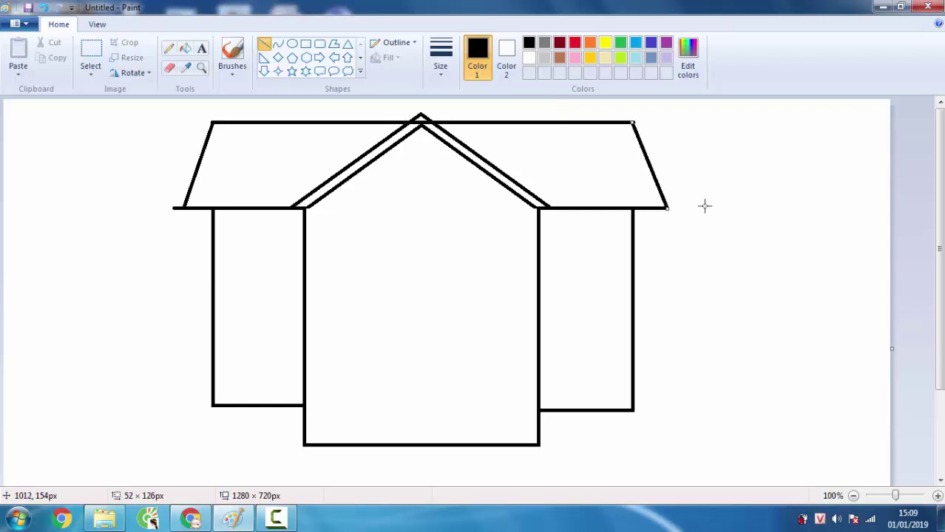
left_click(697, 206)
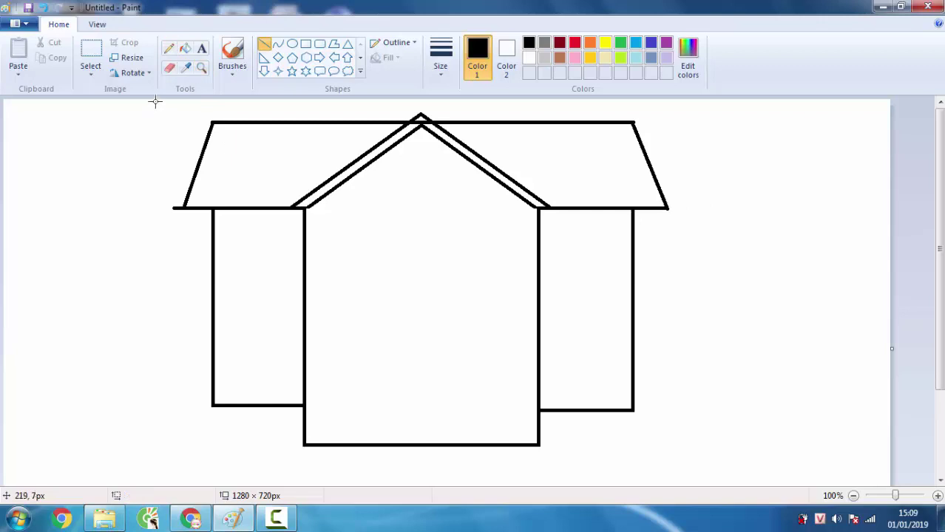
- Erase the piece of the left eave line that sticks out beyond the slanted roof edge
left_click(170, 67)
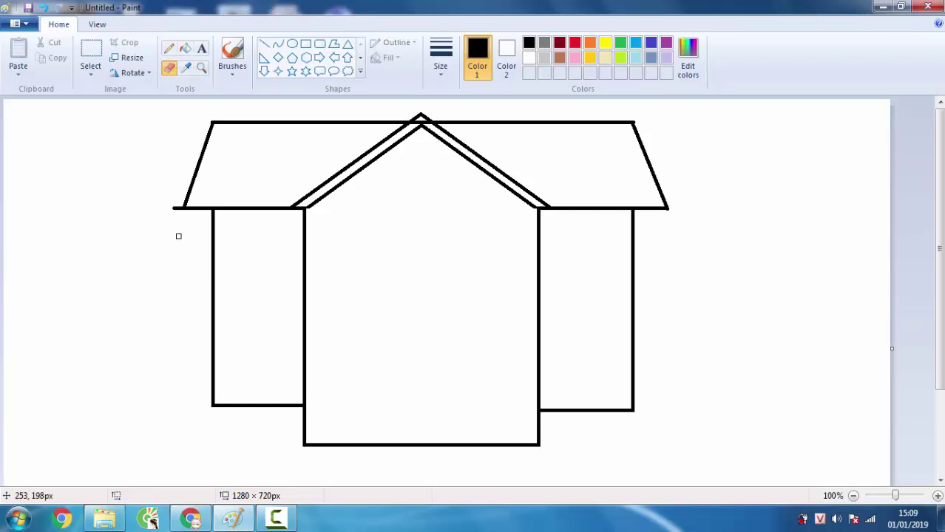
left_click(938, 495)
mouse_move(353, 319)
left_mouse_down()
mouse_move(344, 316)
mouse_move(362, 317)
left_mouse_up()
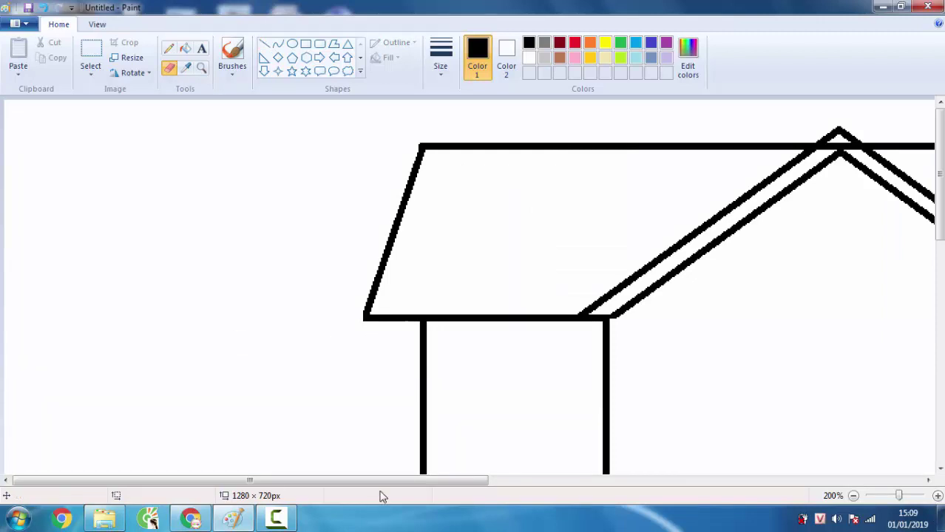
- Erase the ridge line between the two gable roof lines at the peak, using the smallest eraser size
left_click_drag(382, 480, 675, 480)
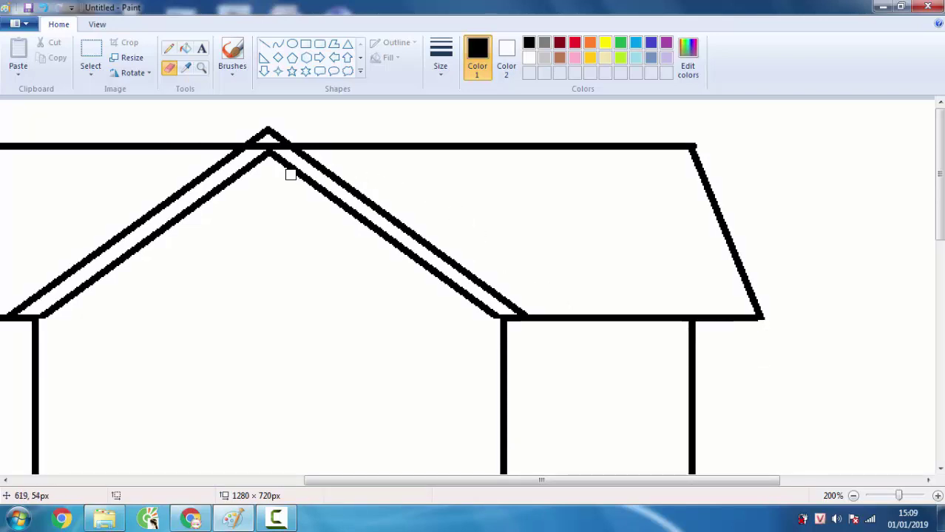
left_click(451, 70)
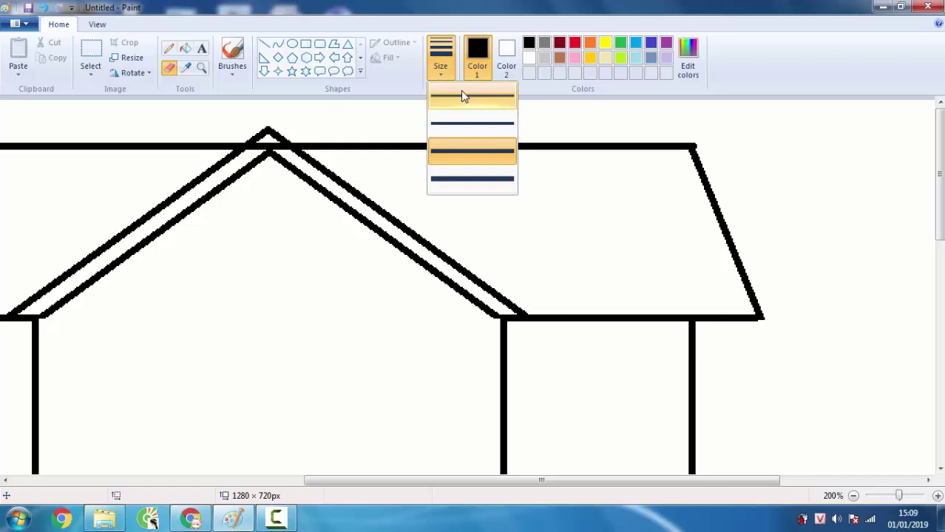
left_click(461, 91)
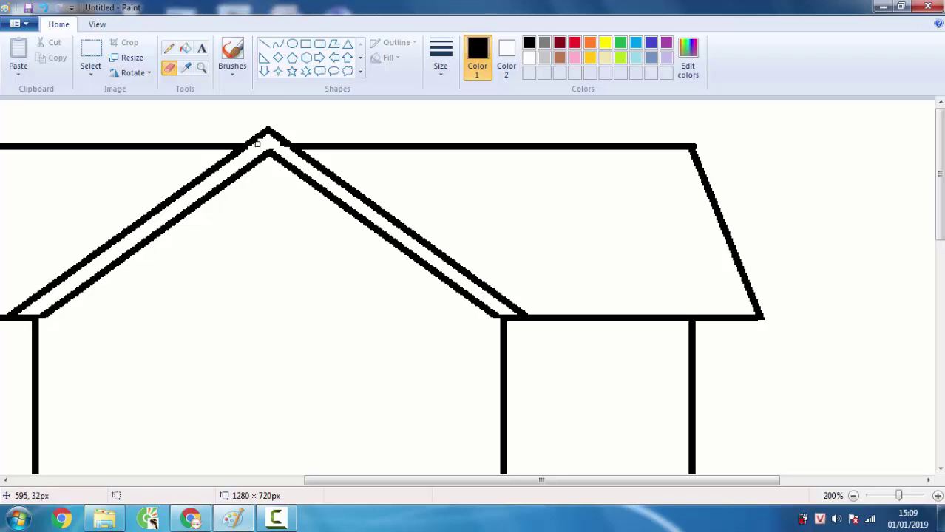
left_click(853, 496)
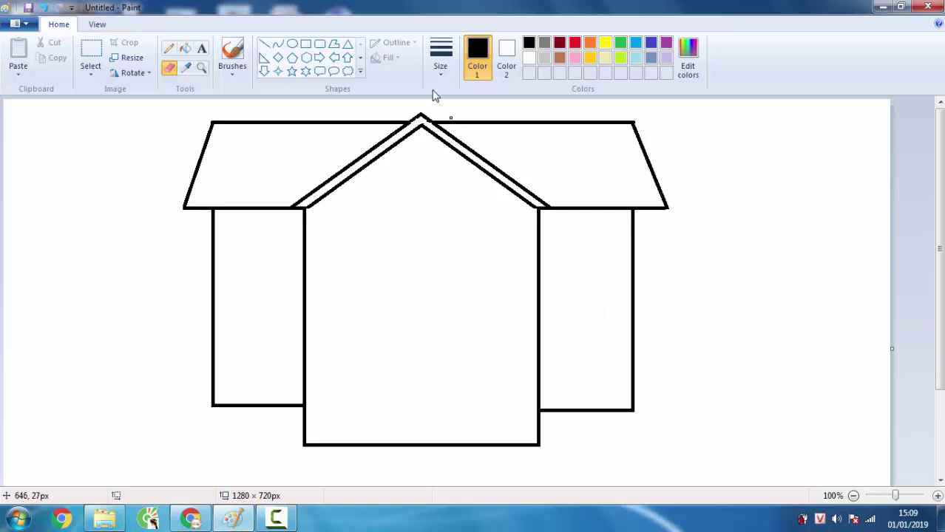
- Draw a door rectangle on the house body's lower edge and resize it to about 131 × 176 px
left_click(305, 43)
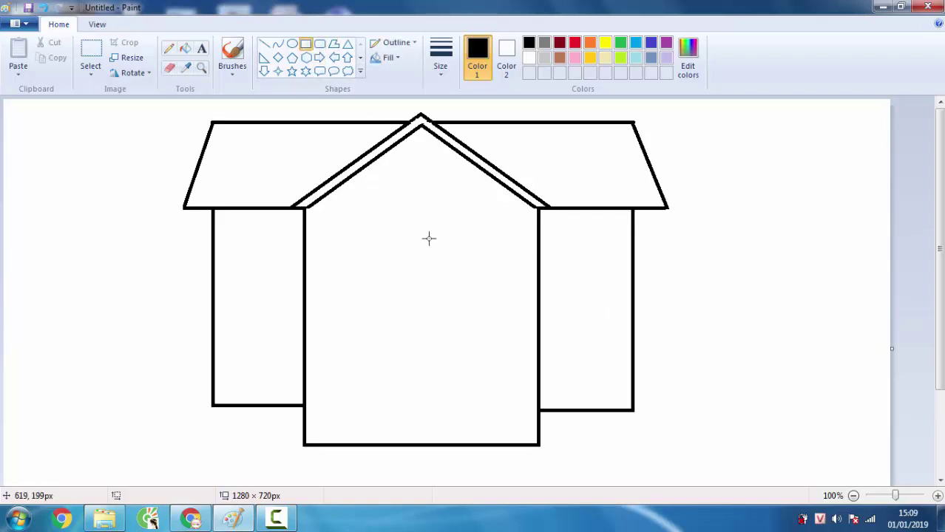
mouse_move(385, 306)
left_mouse_down()
mouse_move(409, 397)
mouse_move(438, 438)
mouse_move(476, 443)
left_mouse_up()
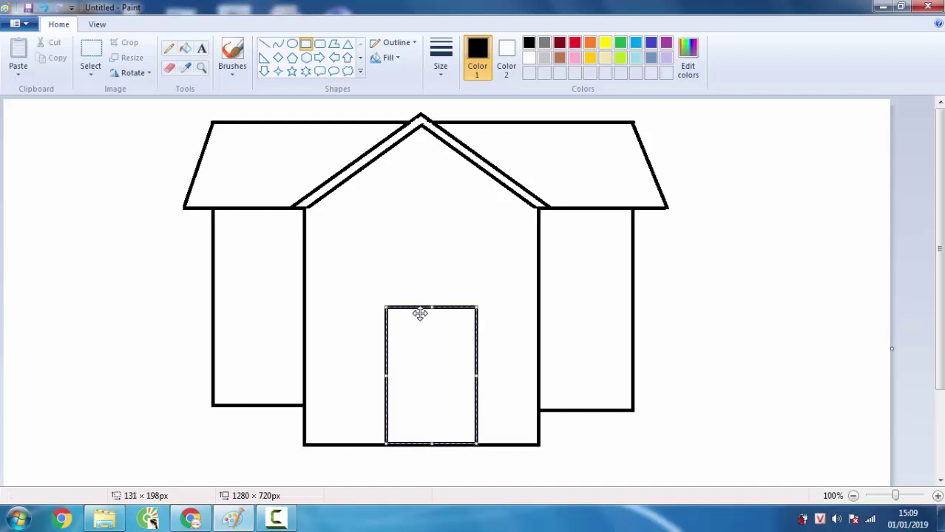
left_click_drag(431, 308, 428, 322)
- Shift the door left until it is centred beneath the gable apex
key("Left")
key("Left")
key("Left")
key("Left")
key("Left")
key("Left")
key("Left")
key("Left")
key("Left")
key("Left")
key("Left")
key("Left")
key("Left")
key("Left")
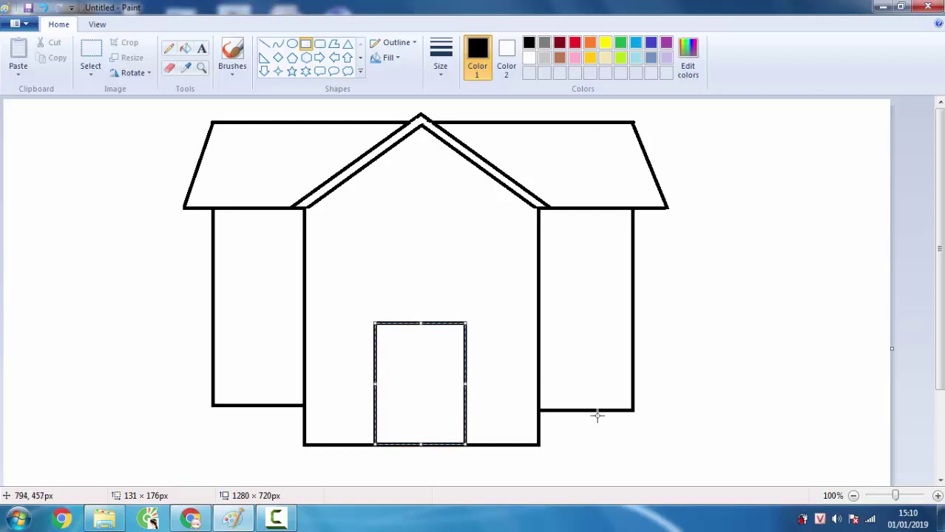
left_click(737, 411)
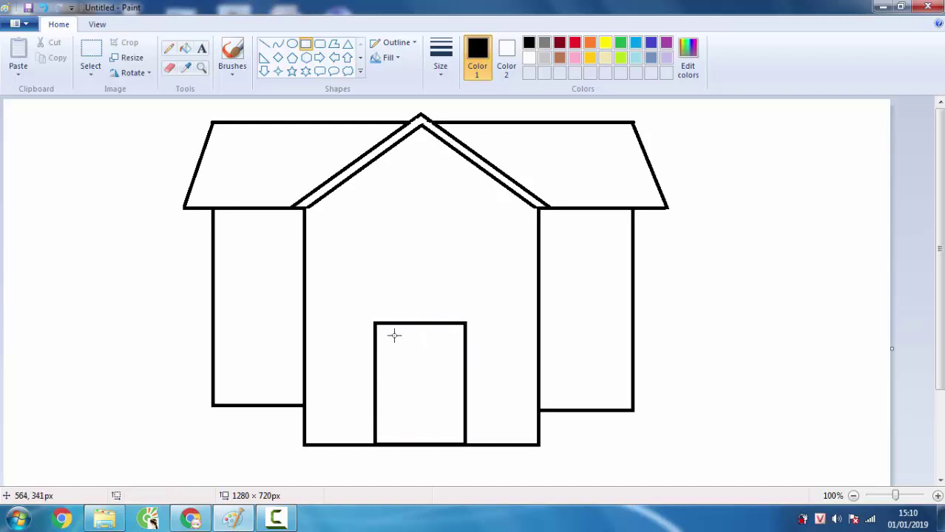
- Draw a small window rectangle in the door's upper part and a narrow upright handle near its left edge
left_click_drag(394, 334, 445, 375)
left_click(417, 413)
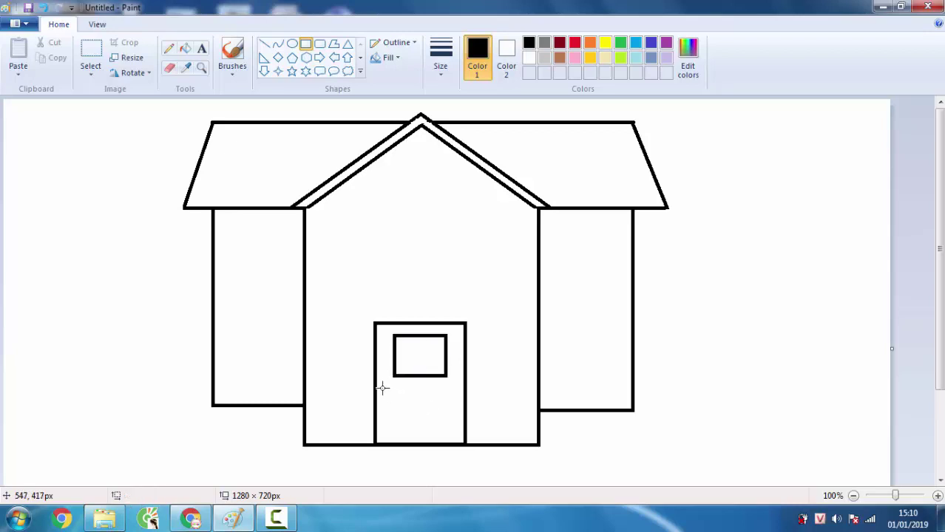
left_click_drag(382, 387, 392, 410)
left_click(426, 409)
- Draw an upright window rectangle above the door and a small pane about 27 × 36 px in its upper-left corner
left_click_drag(384, 195, 455, 280)
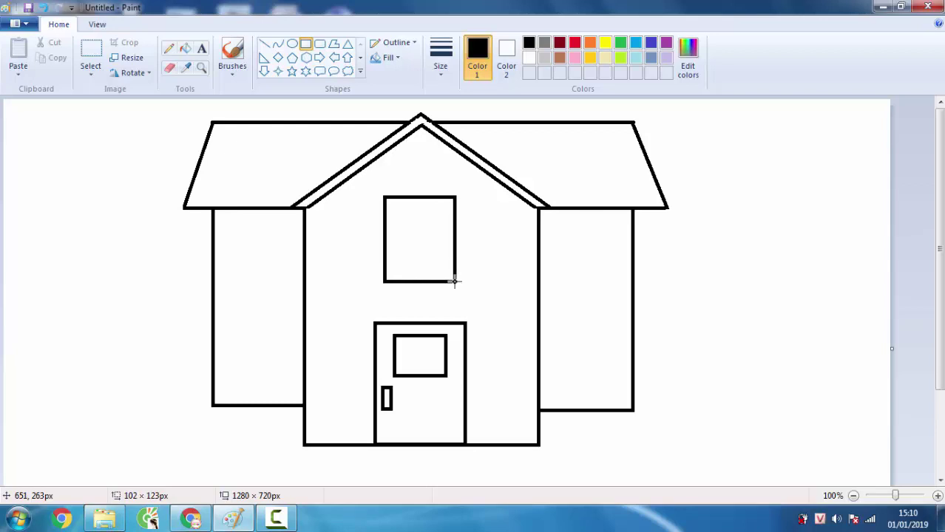
left_click_drag(454, 280, 451, 285)
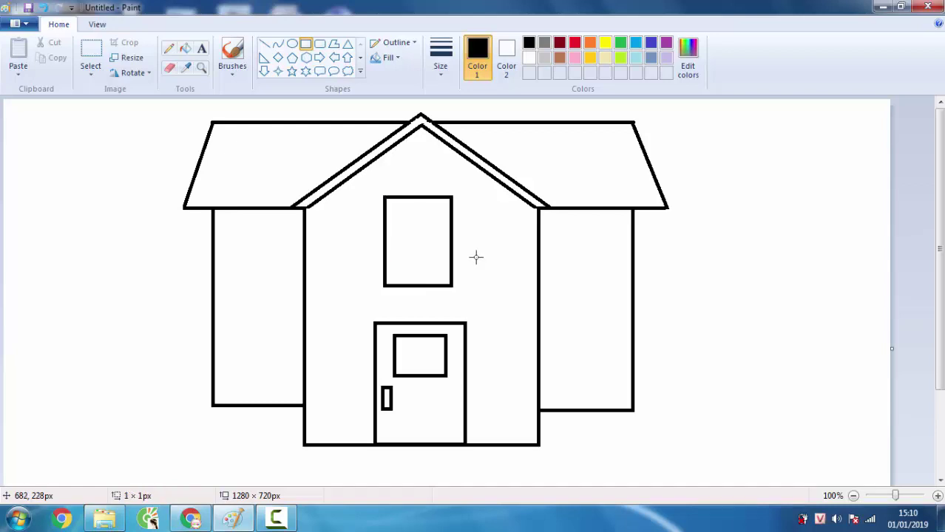
left_click_drag(393, 206, 413, 232)
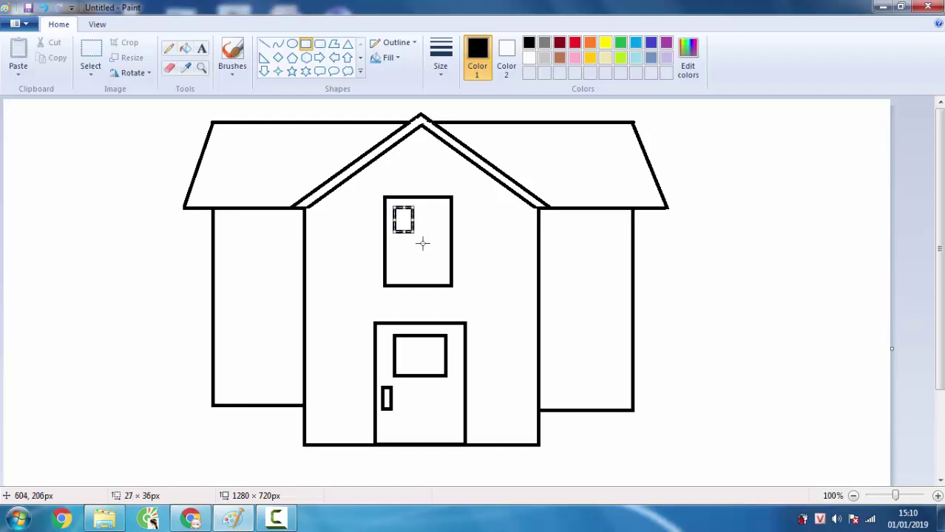
left_click(511, 322)
- Copy the small window pane and place the duplicate in the lower-left corner of the window above the door
left_click(93, 48)
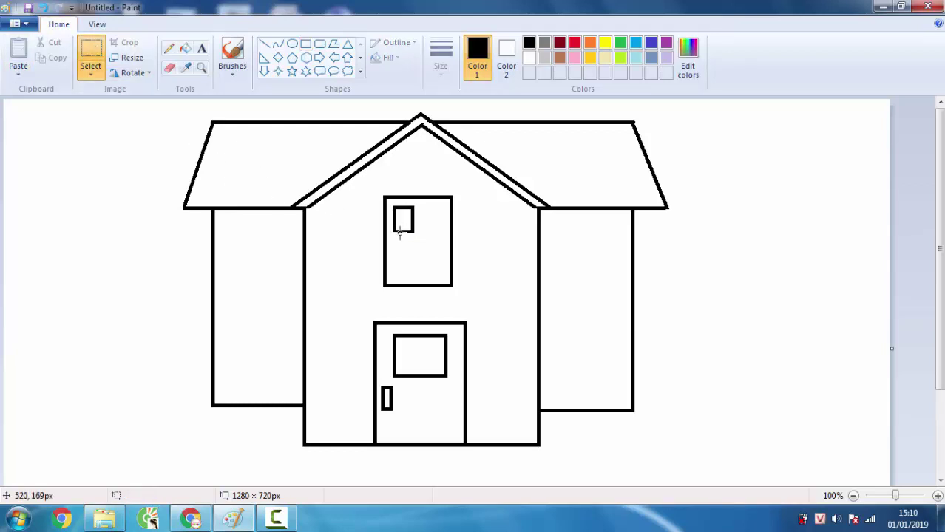
left_click_drag(418, 238, 386, 200)
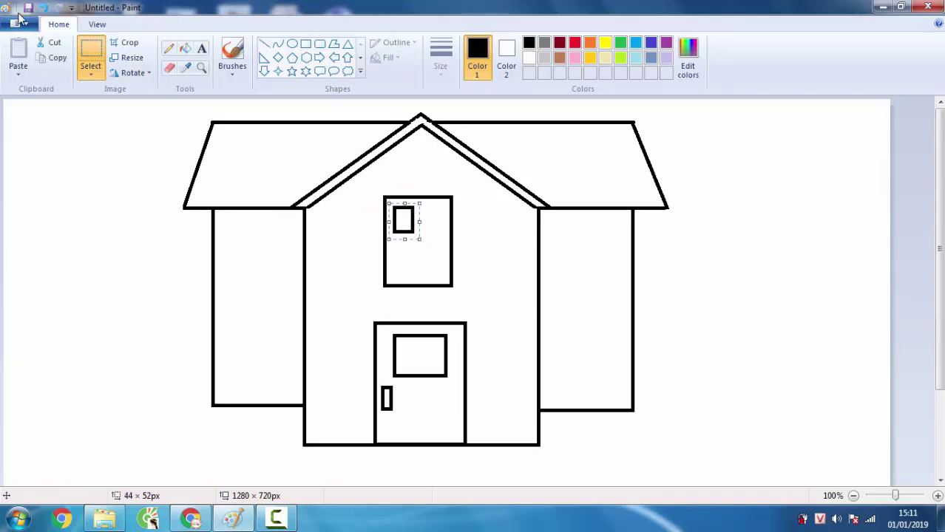
left_click(17, 75)
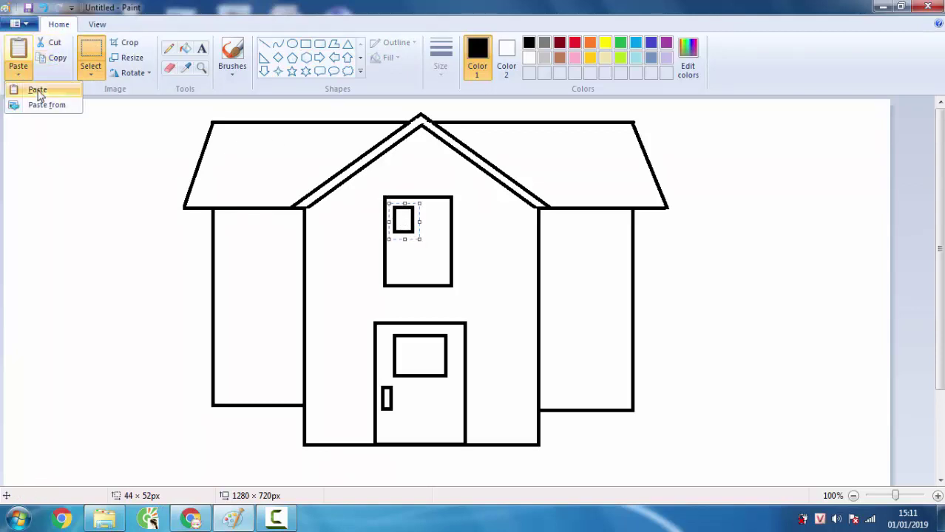
left_click(30, 90)
left_click_drag(23, 122, 405, 255)
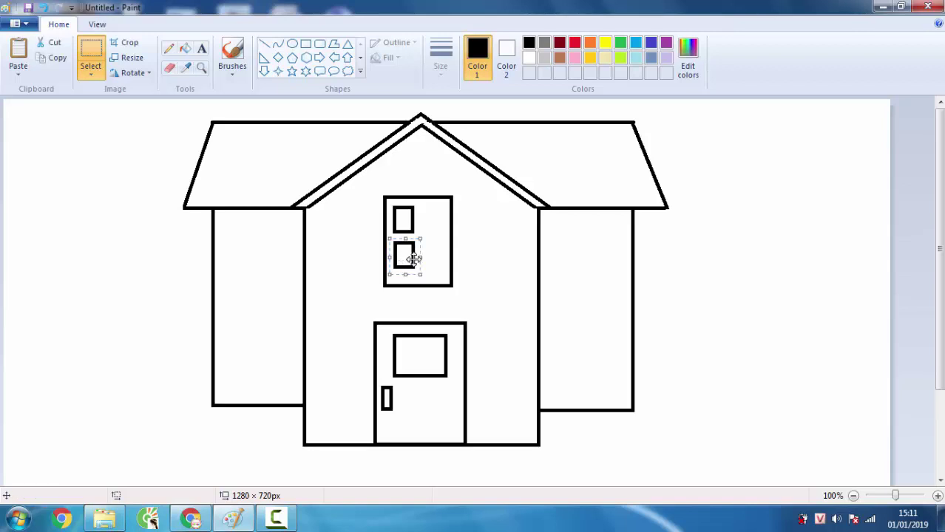
- Place another pane copy in the window's upper-right corner and nudge it right into line with the other panes
left_click(18, 50)
left_click_drag(24, 124, 437, 227)
key("Right")
key("Right")
key("Right")
key("Right")
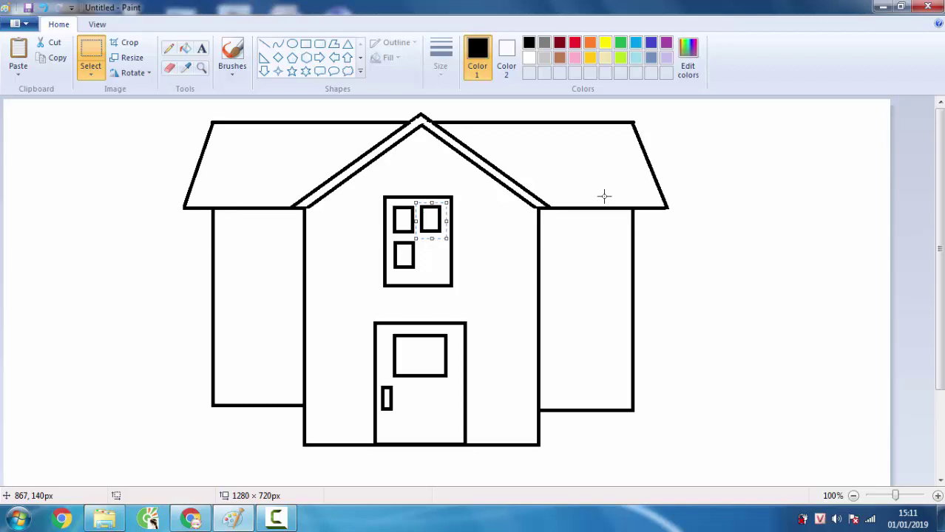
- Place a fourth pane copy in the window's lower-right corner and align both right-hand panes with the left-hand ones
left_click(30, 52)
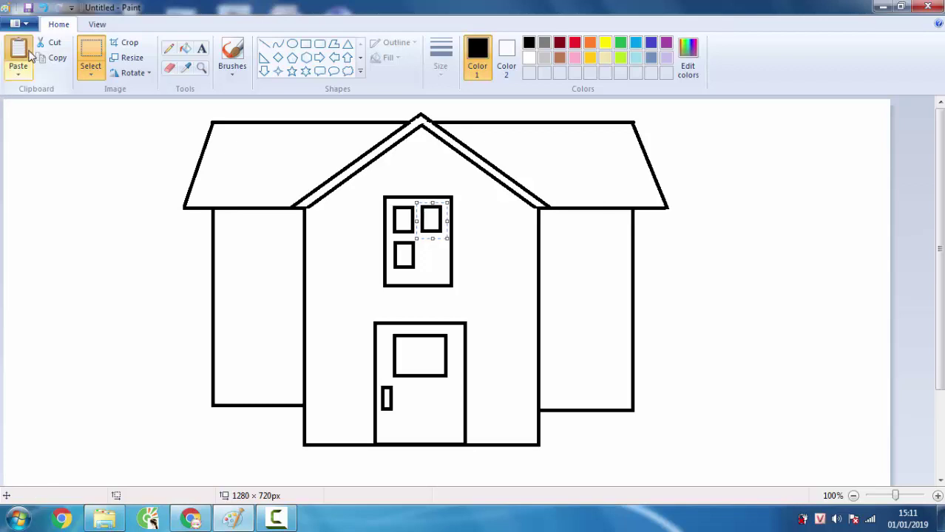
left_click_drag(22, 116, 430, 253)
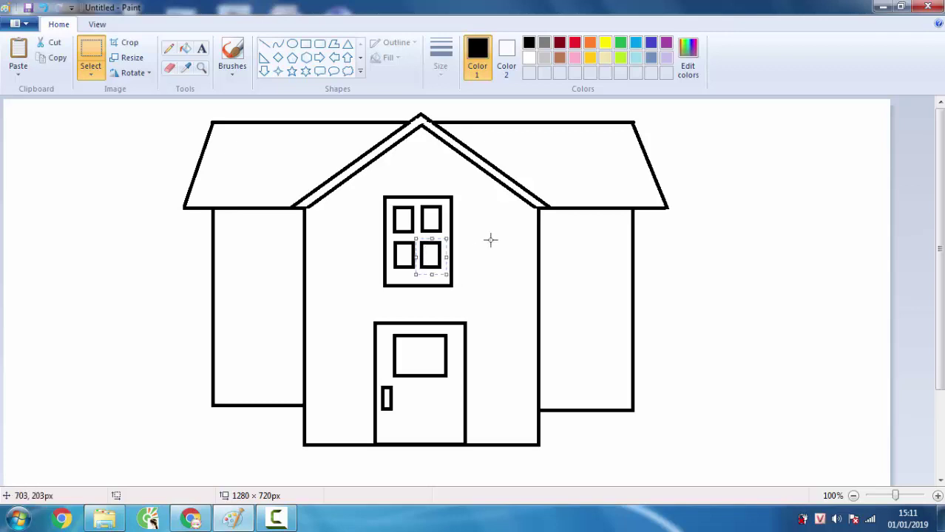
key("Right")
key("Right")
key("Down")
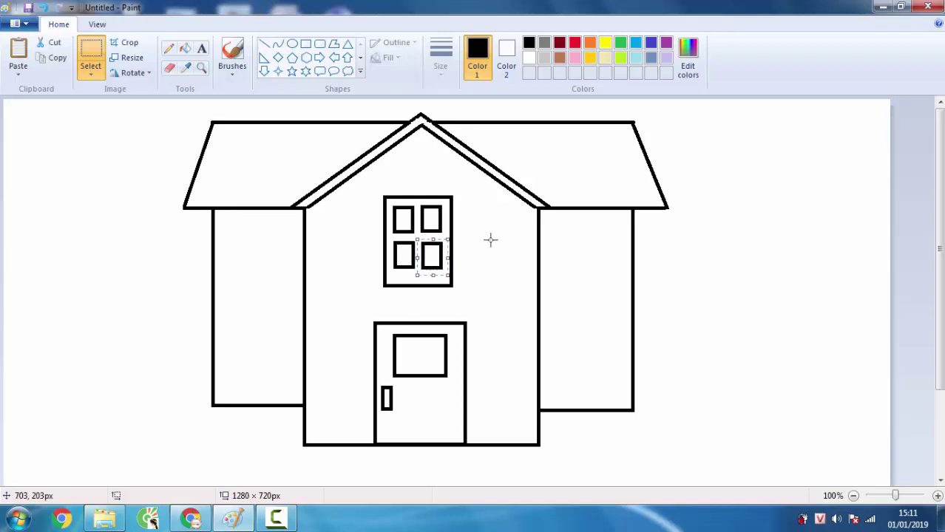
key("Up")
key("Left")
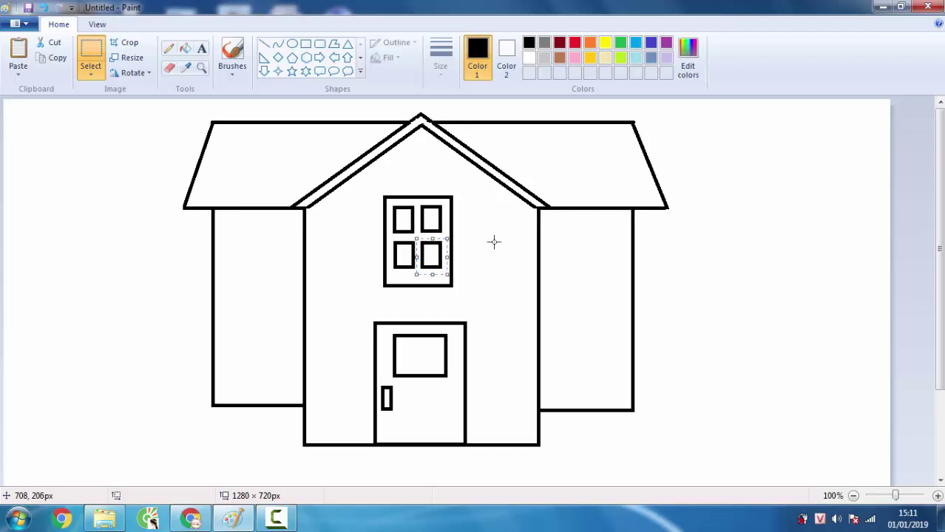
left_click(493, 242)
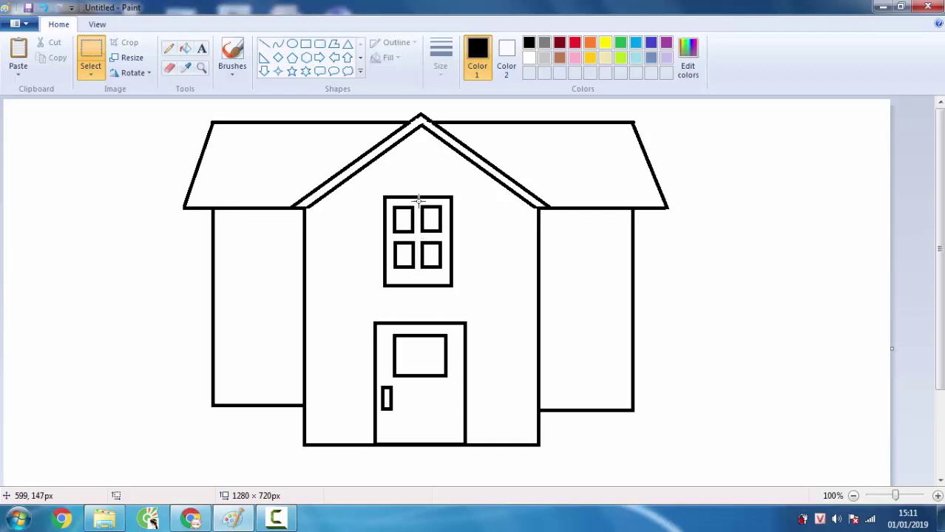
left_click_drag(419, 200, 447, 235)
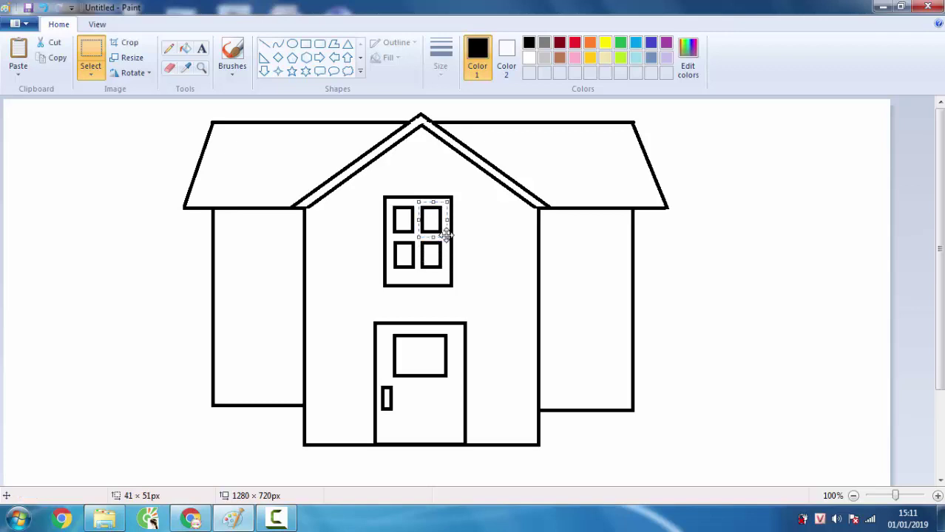
left_click(502, 239)
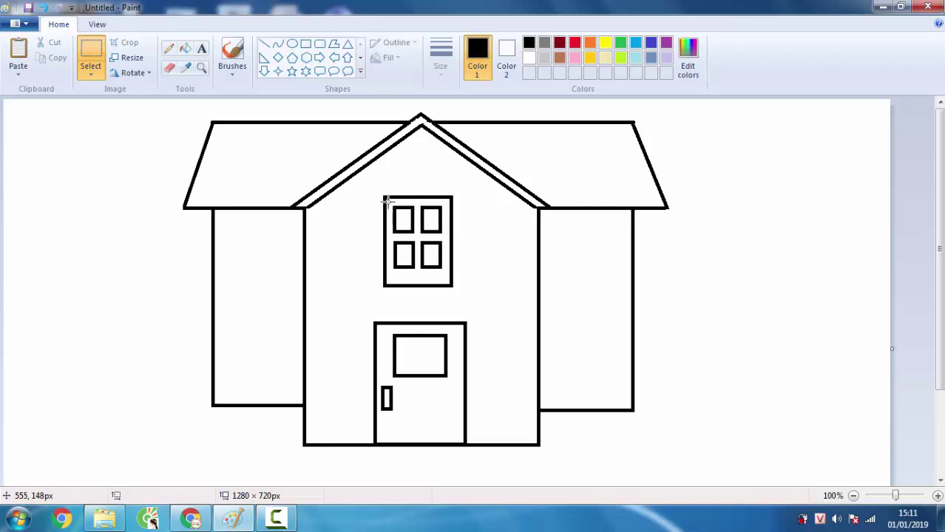
- Select all four panes together and shift them down until they are vertically centred in the window frame
left_click_drag(386, 200, 445, 272)
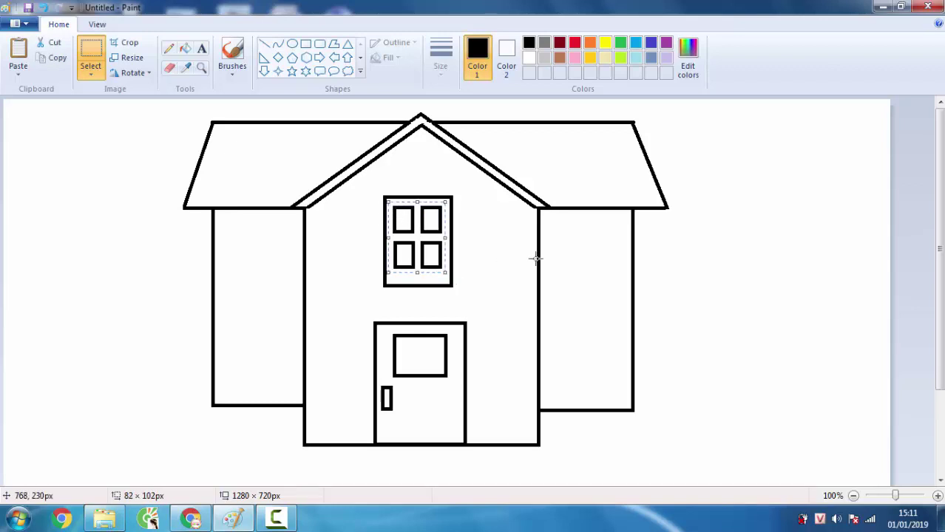
key("Down")
key("Down")
key("Down")
key("Down")
key("Down")
key("Down")
key("Down")
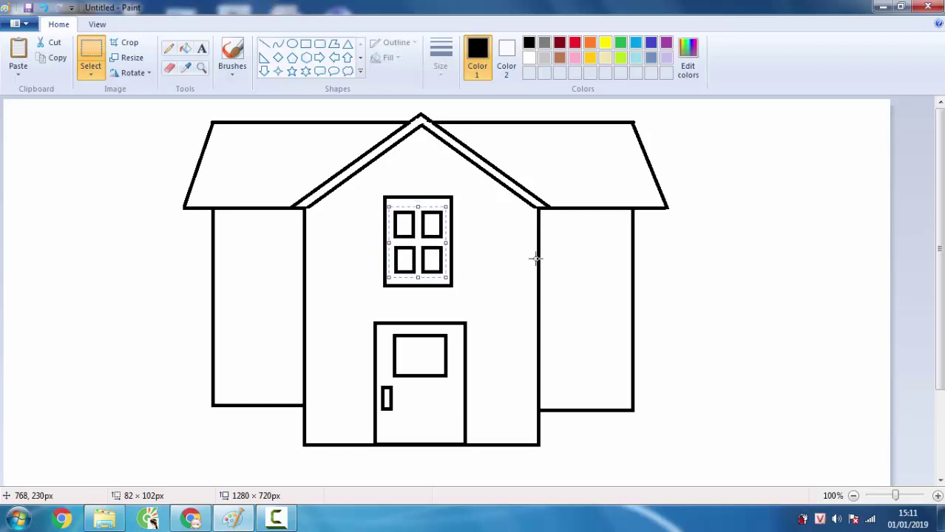
left_click(511, 268)
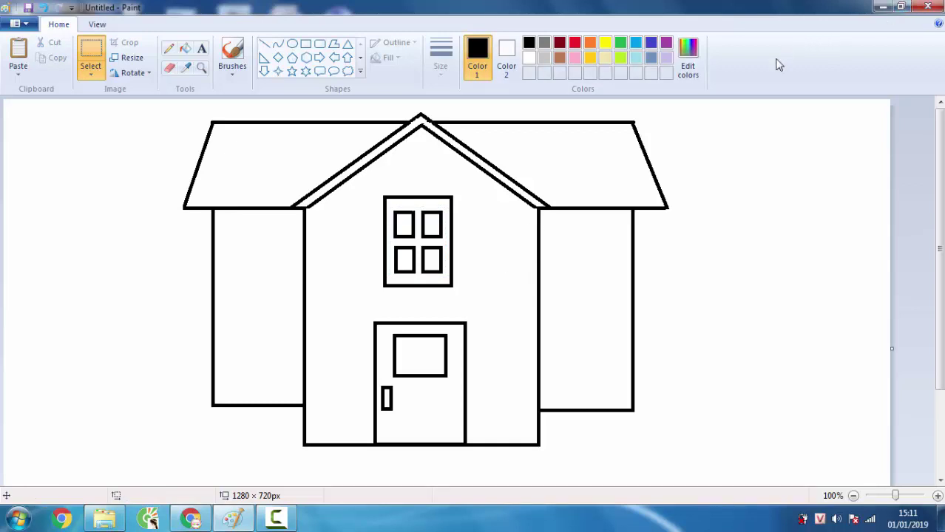
- Draw a curved arch spanning the window's full upper edge with the Curve tool, its bounding box about 98 × 67 px
left_click(278, 45)
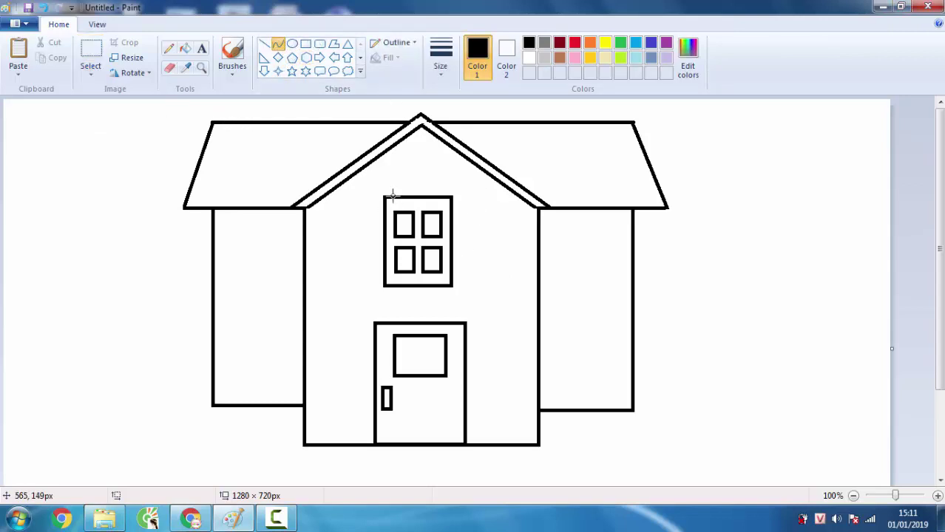
left_click_drag(384, 197, 441, 159)
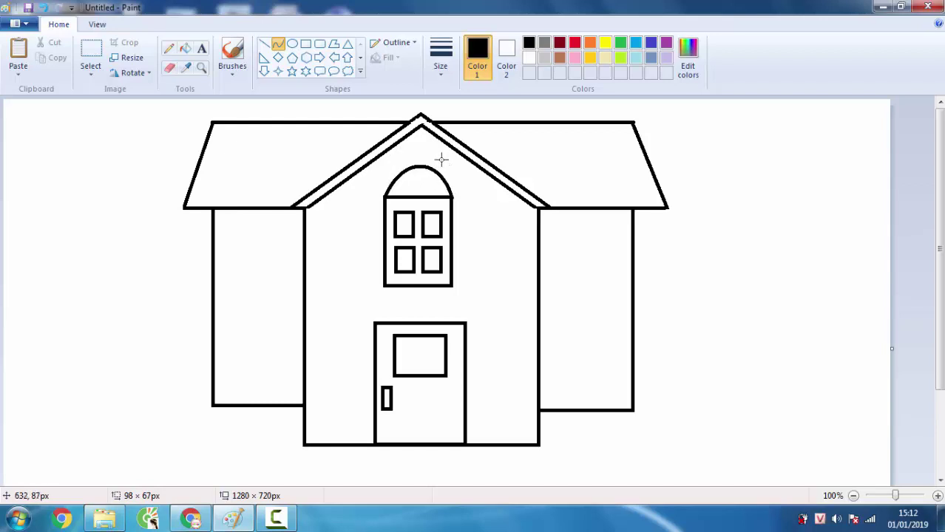
left_click_drag(441, 159, 442, 159)
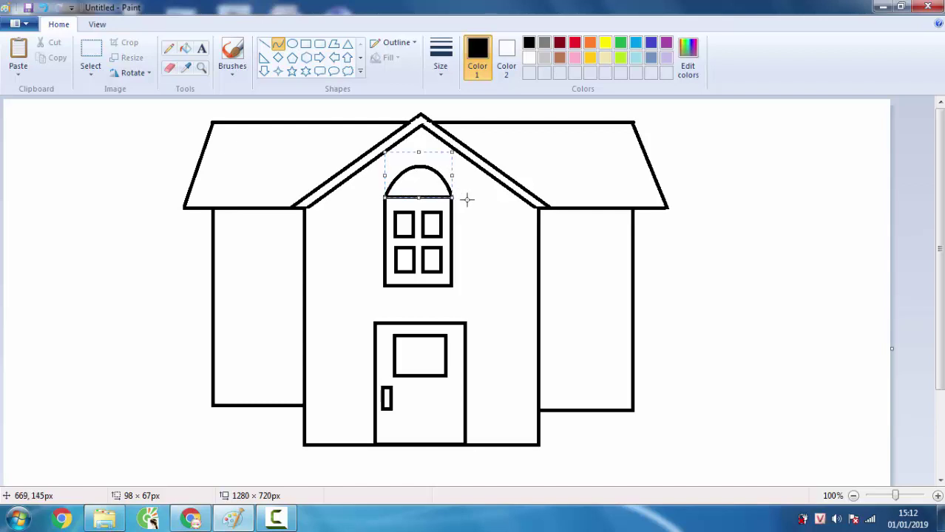
left_click(466, 199)
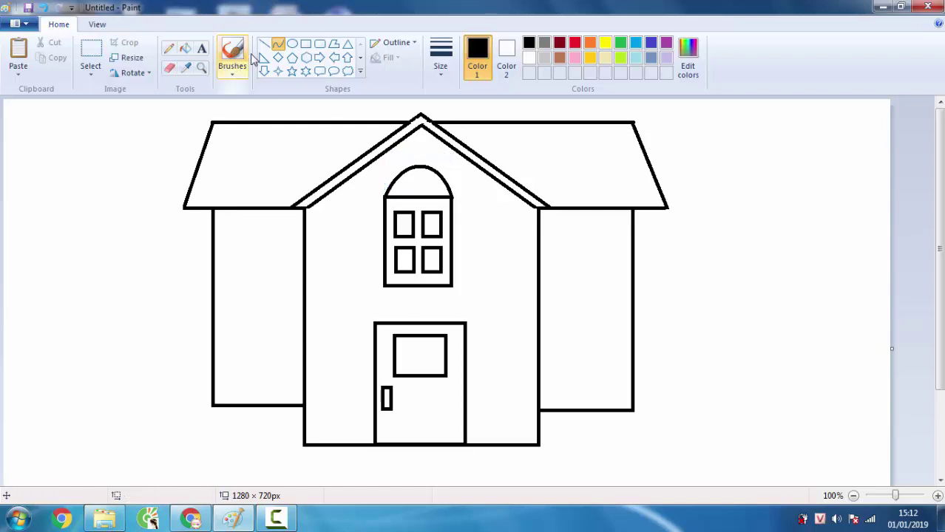
- Draw a smaller curve about 67 px wide inside the window's arch and close its base with a straight horizontal line
left_click_drag(394, 196, 446, 197)
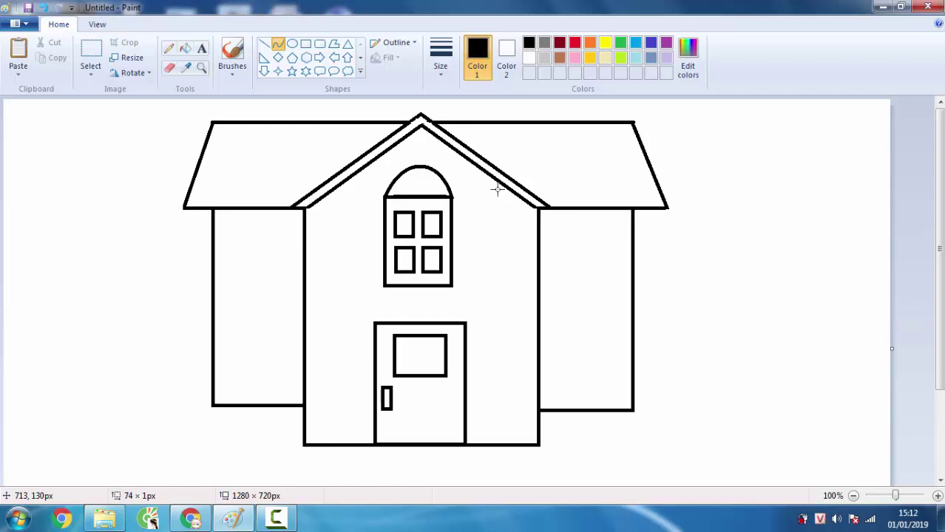
left_click(392, 194)
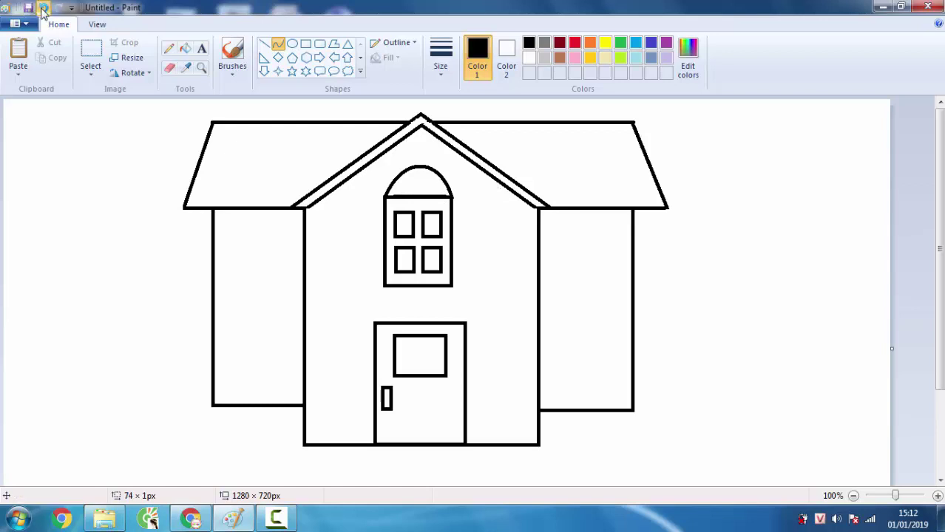
left_click_drag(394, 190, 441, 190)
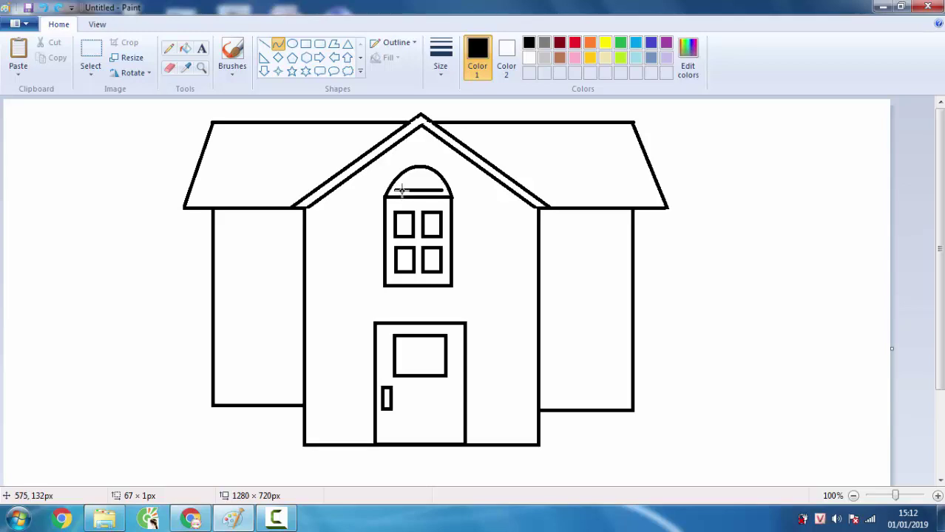
left_click_drag(403, 190, 423, 159)
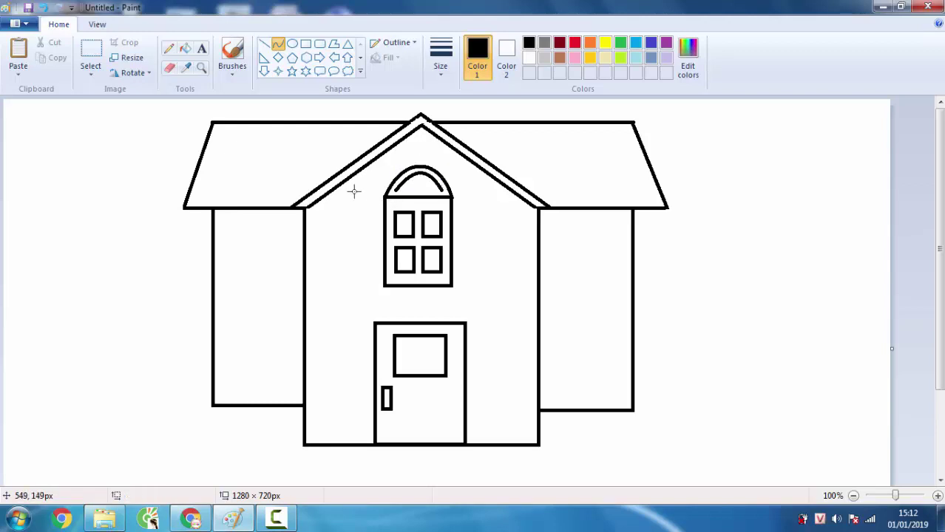
left_click(264, 44)
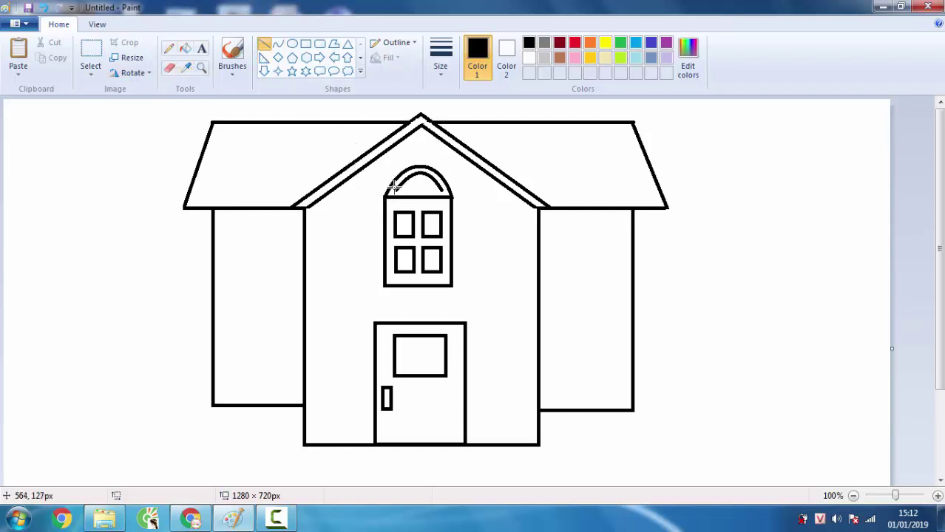
left_click_drag(394, 190, 442, 190)
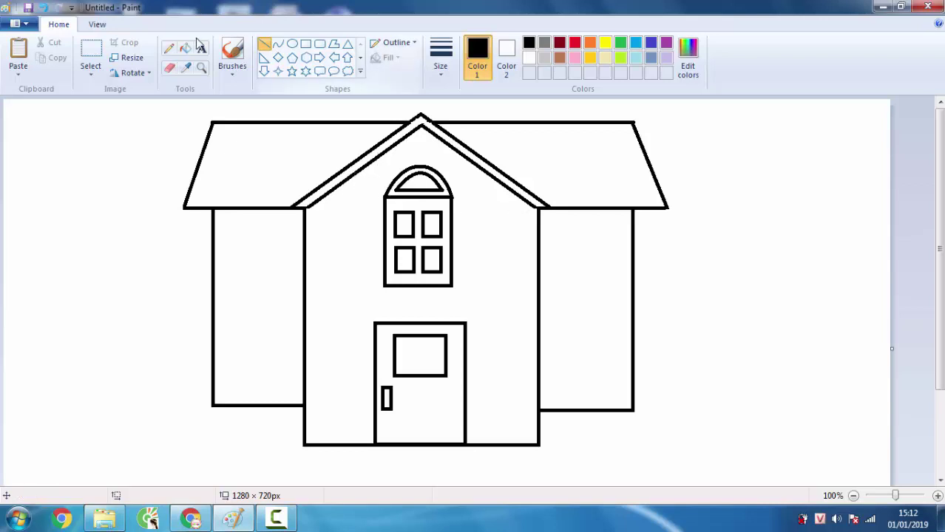
- Copy the complete arched window, shrink the duplicate's selection to about 96 × 125 px, and centre it in the left wing's upper half
left_click(90, 51)
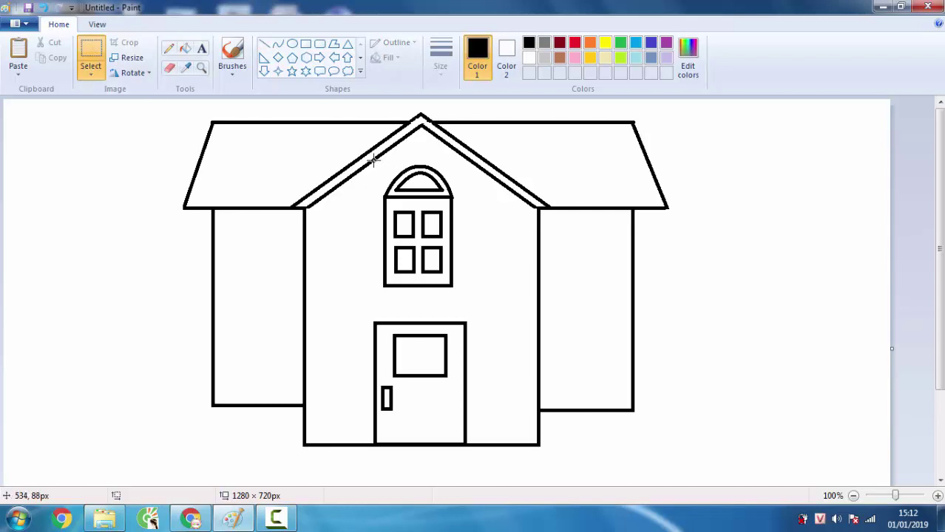
left_click_drag(373, 164, 465, 295)
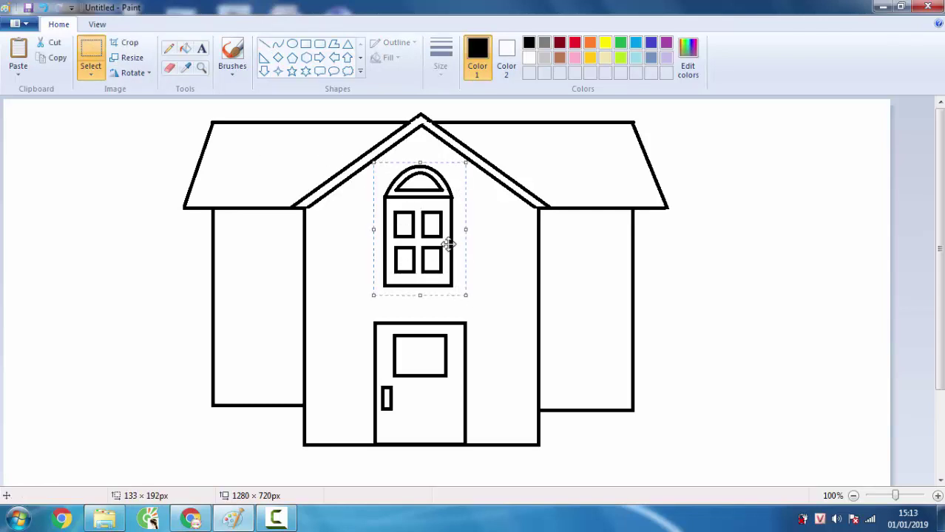
left_click(19, 55)
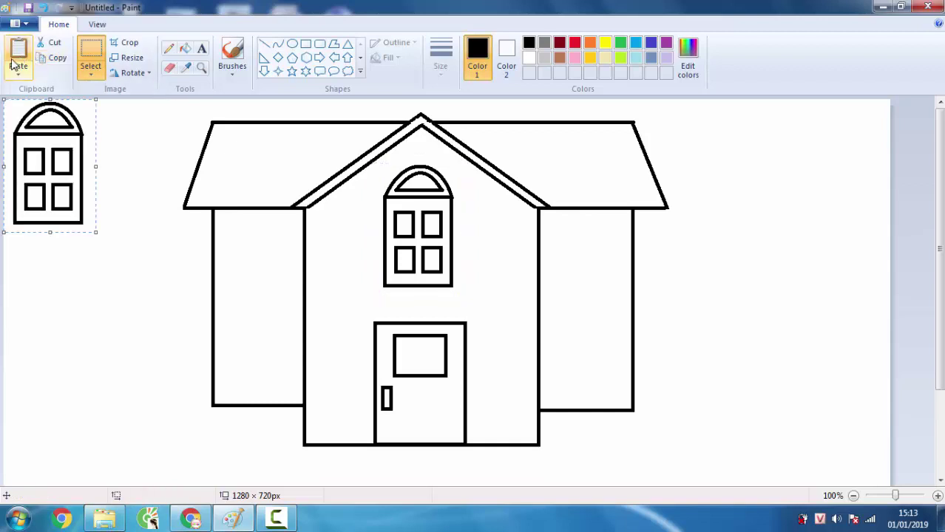
left_click_drag(33, 128, 247, 249)
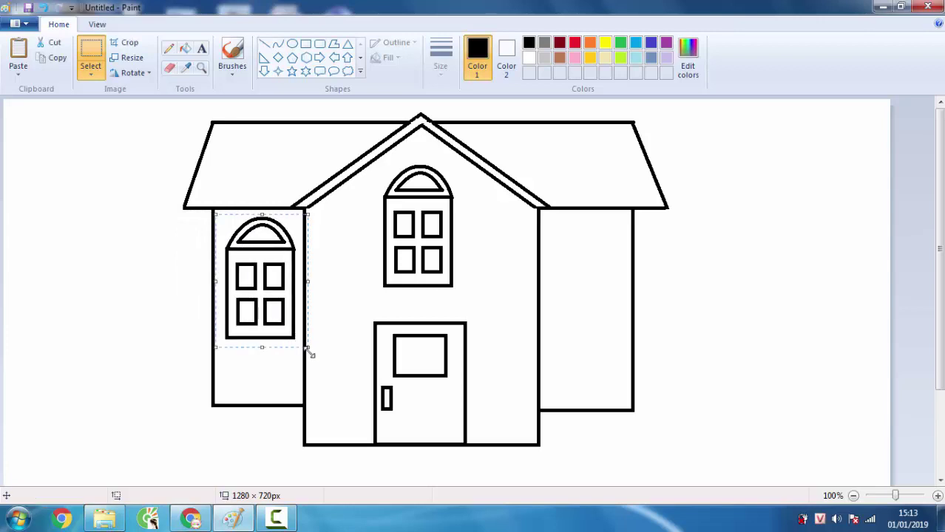
left_click_drag(308, 349, 253, 304)
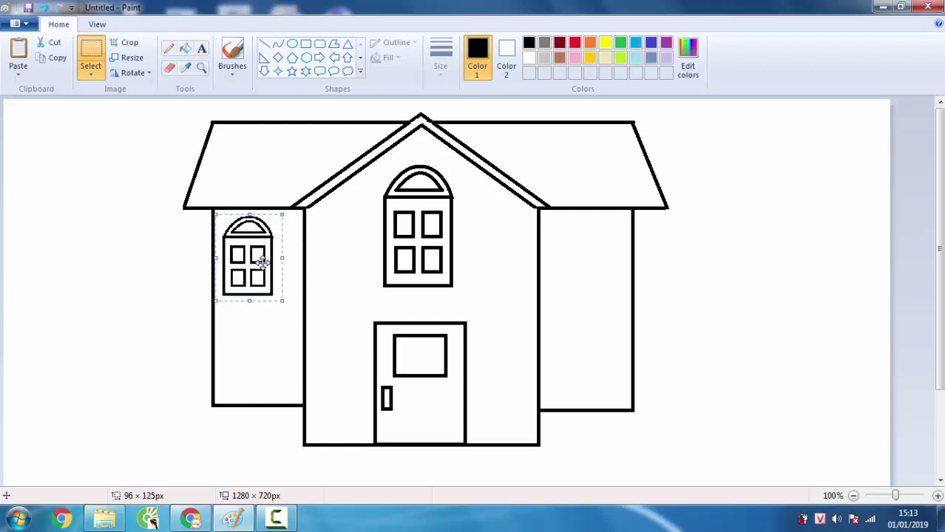
left_click_drag(263, 261, 274, 270)
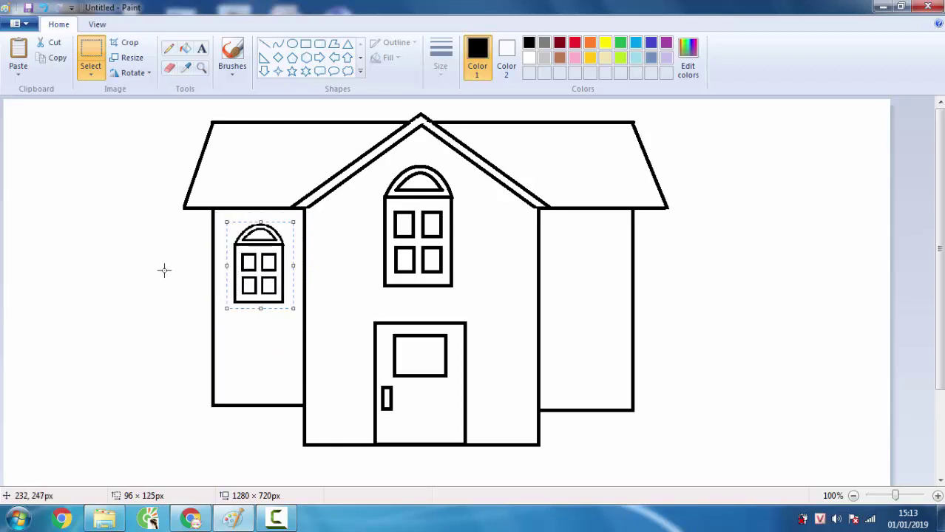
- Place a copy of the reduced arched window in the left wing's lower half, beneath the first one
left_click(18, 71)
left_click(29, 89)
left_click_drag(56, 157, 270, 373)
- Place two copies of the reduced arched window in the right wing, one in the upper half and one in the lower half
left_click(23, 70)
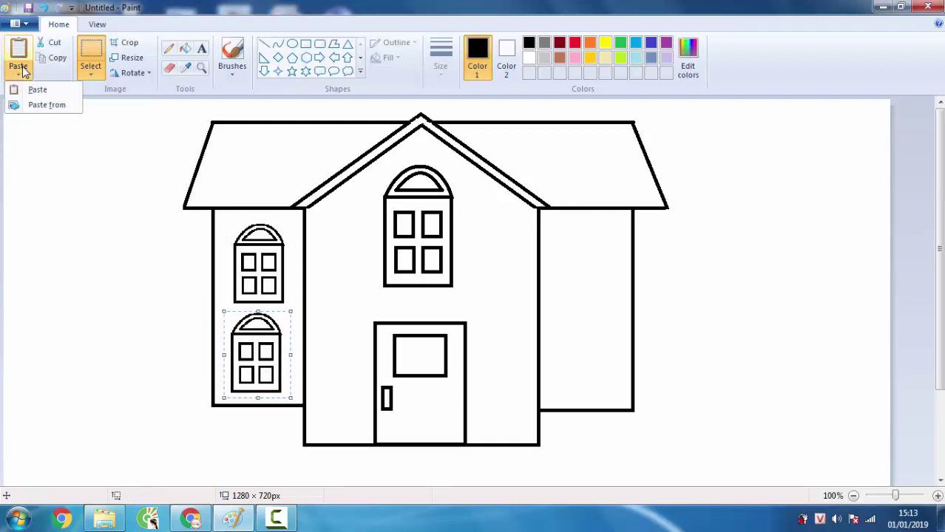
left_click(30, 89)
left_click_drag(33, 141, 593, 250)
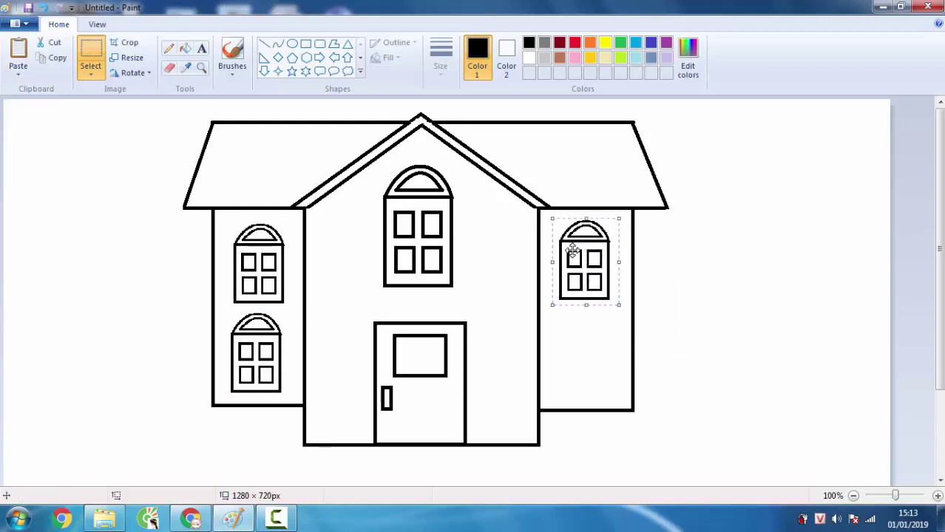
left_click(18, 69)
left_click(17, 90)
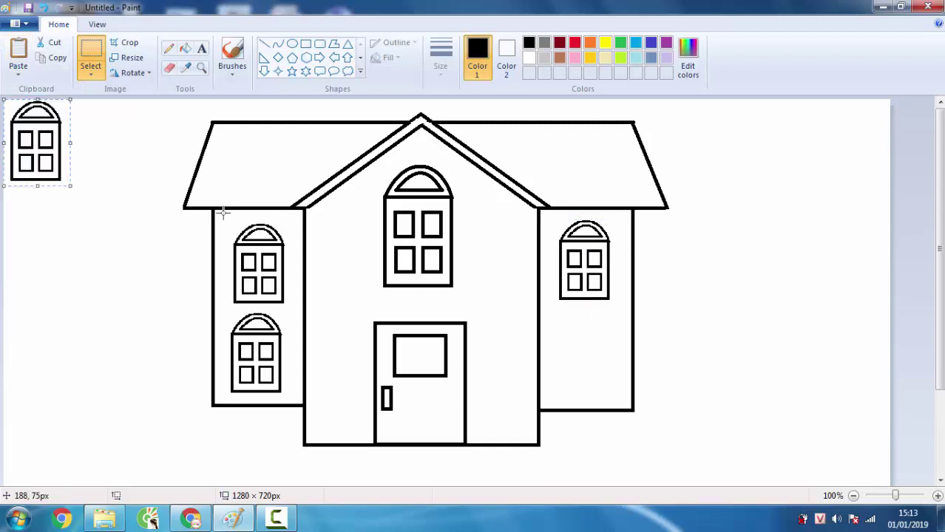
left_click_drag(45, 152, 601, 365)
left_click(713, 395)
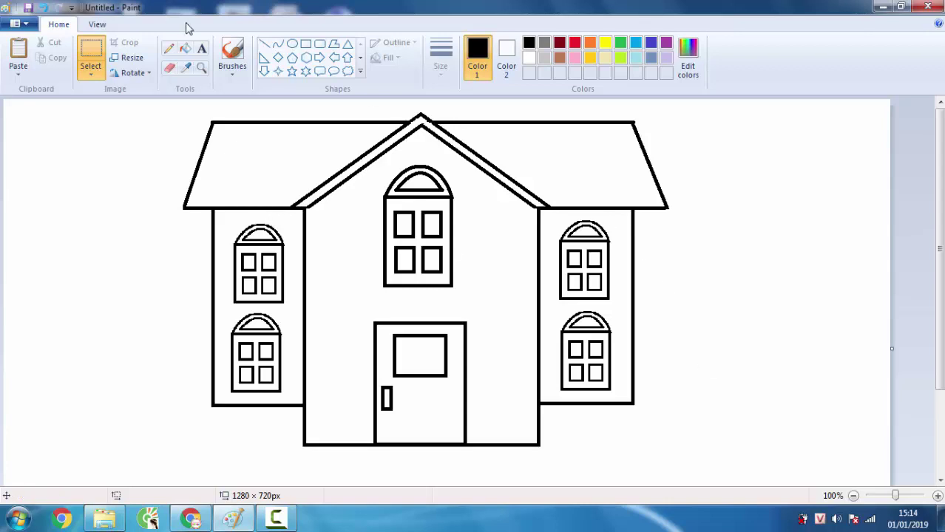
- Draw two horizontal lines across the gable, one above the arched window and one at its arch, interrupted by the window
left_click(264, 44)
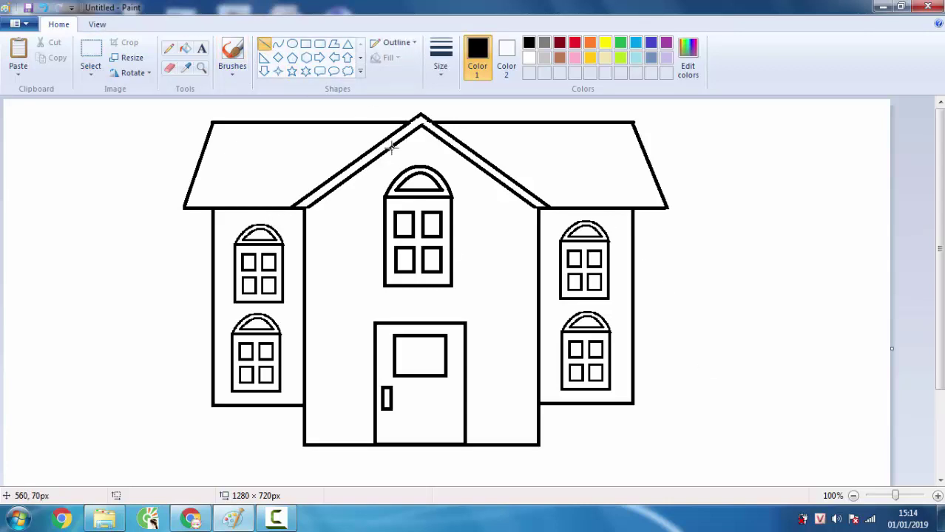
left_click_drag(392, 148, 452, 147)
left_click(766, 164)
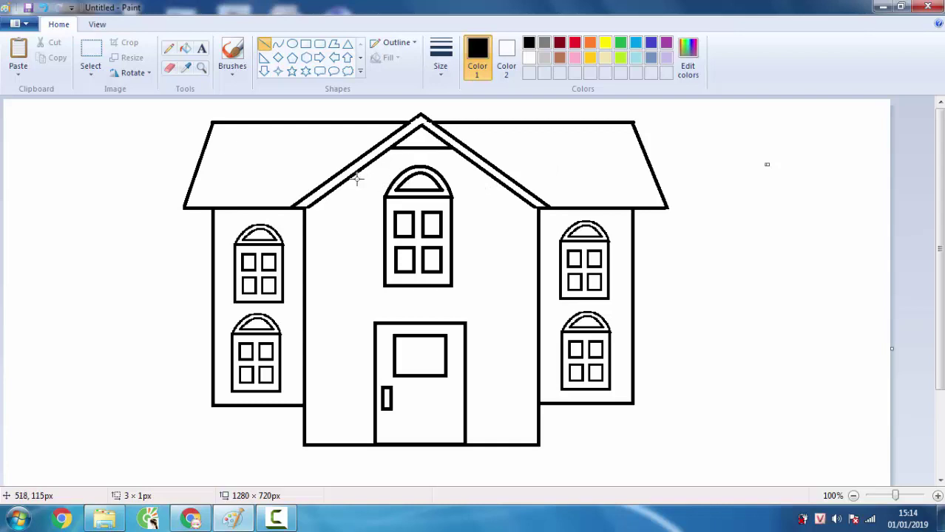
left_click_drag(347, 177, 495, 178)
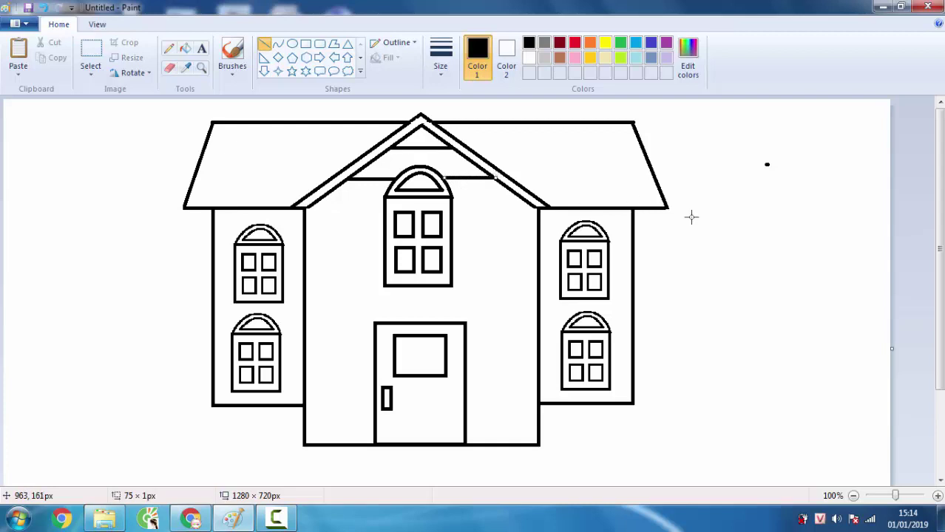
left_click(724, 224)
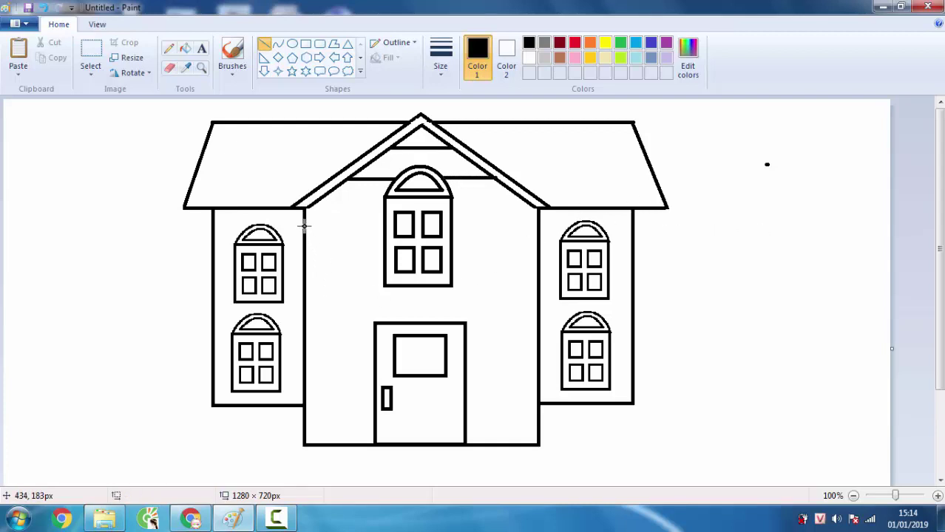
- Draw horizontal lines at two heights on both sides of the central arched window, from its frame to the walls
left_click_drag(304, 226, 390, 227)
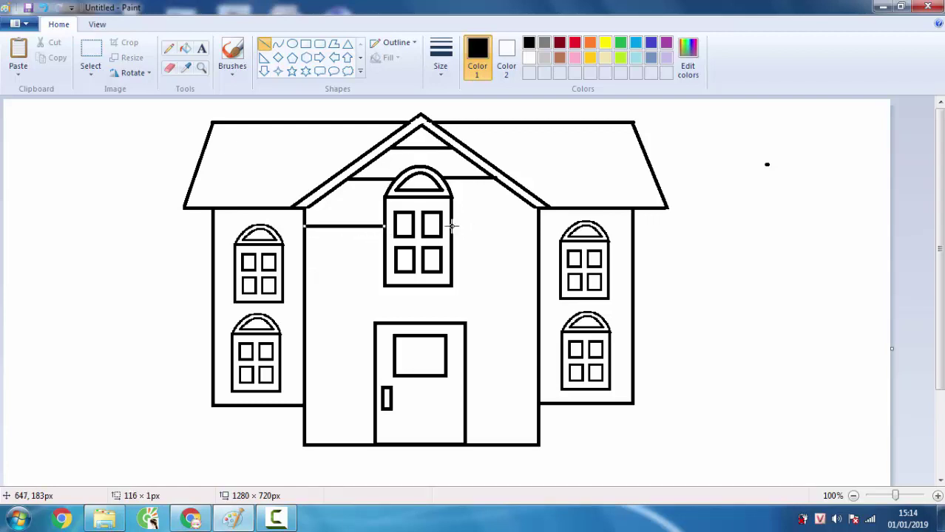
left_click_drag(453, 226, 536, 237)
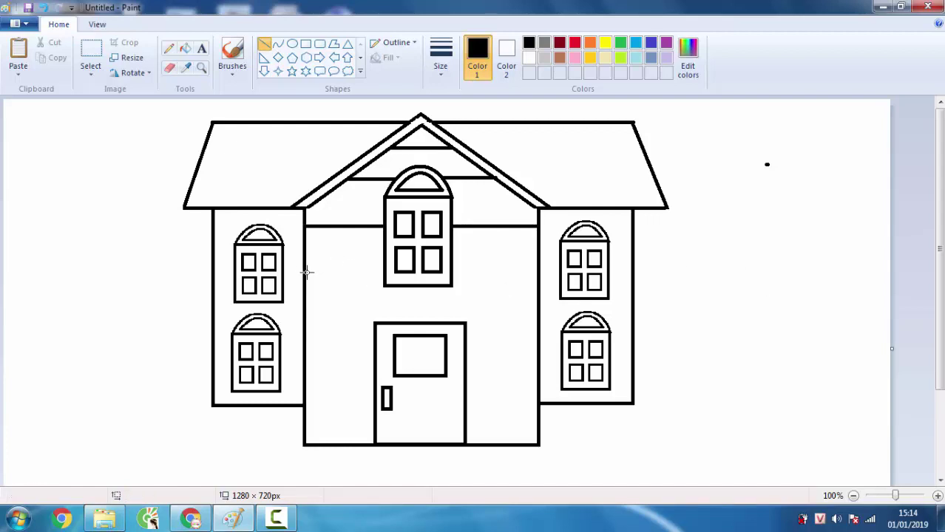
left_click_drag(304, 275, 383, 275)
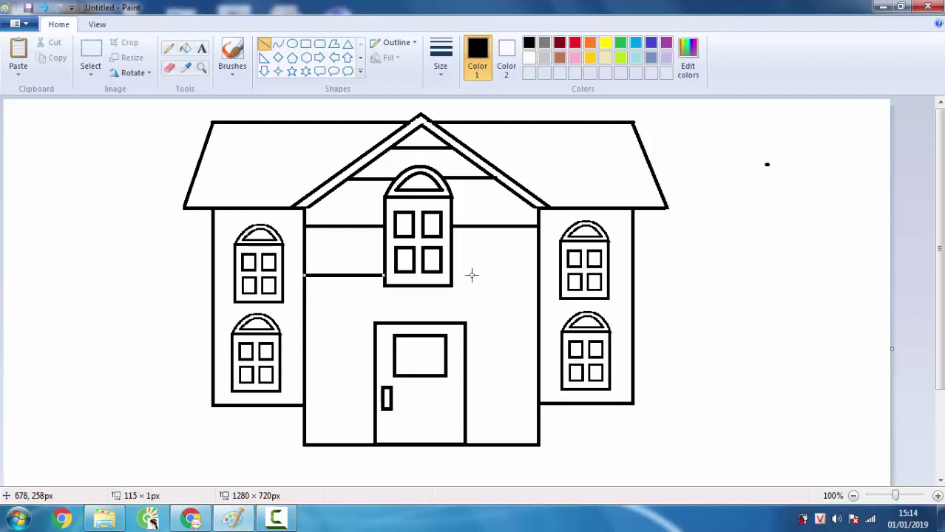
left_click_drag(451, 274, 537, 275)
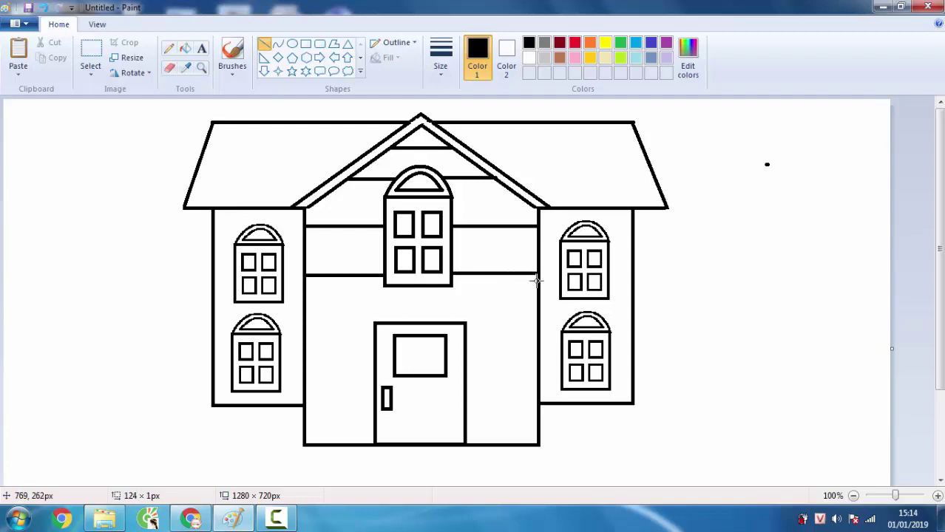
left_click(724, 300)
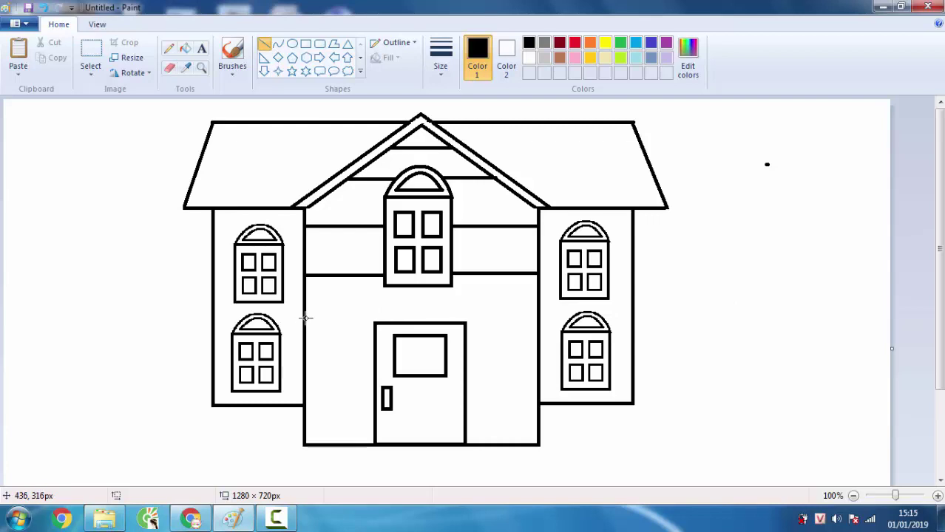
- Draw a horizontal line about 335 px long across the whole central wall, just above the door
left_click_drag(305, 318, 536, 320)
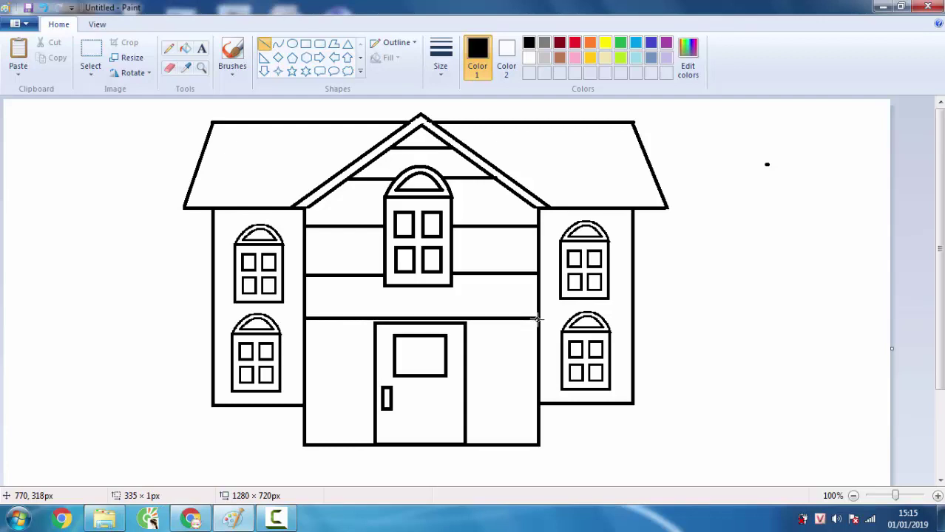
left_click_drag(538, 319, 538, 319)
left_click(779, 336)
- Draw horizontal lines at two heights on both sides of the door, nudging the lower right one slightly upward
left_click_drag(303, 360, 376, 361)
left_click_drag(467, 360, 540, 360)
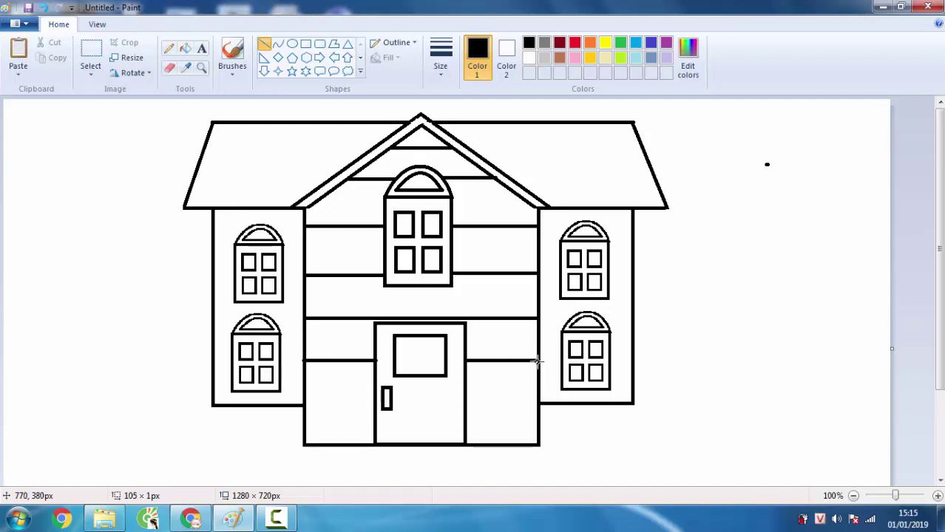
left_click_drag(536, 363, 539, 360)
left_click_drag(305, 407, 380, 407)
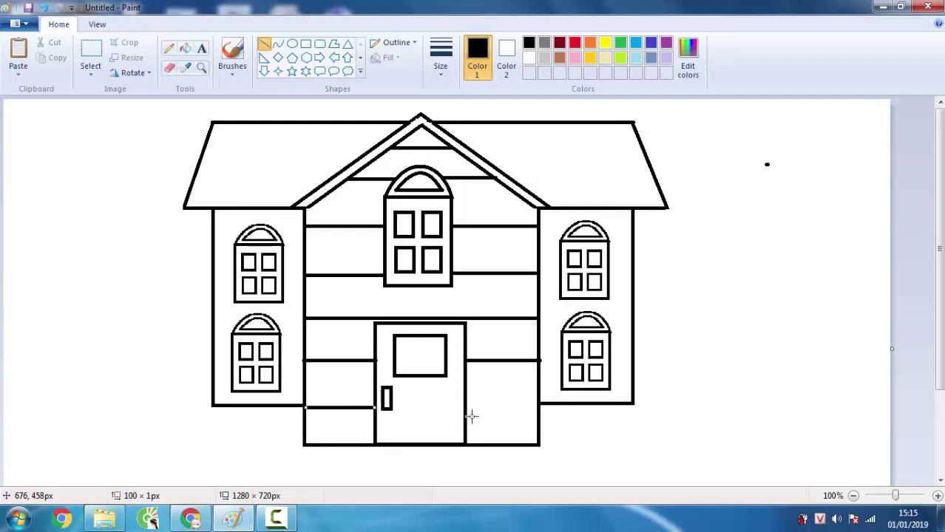
left_click_drag(465, 407, 538, 407)
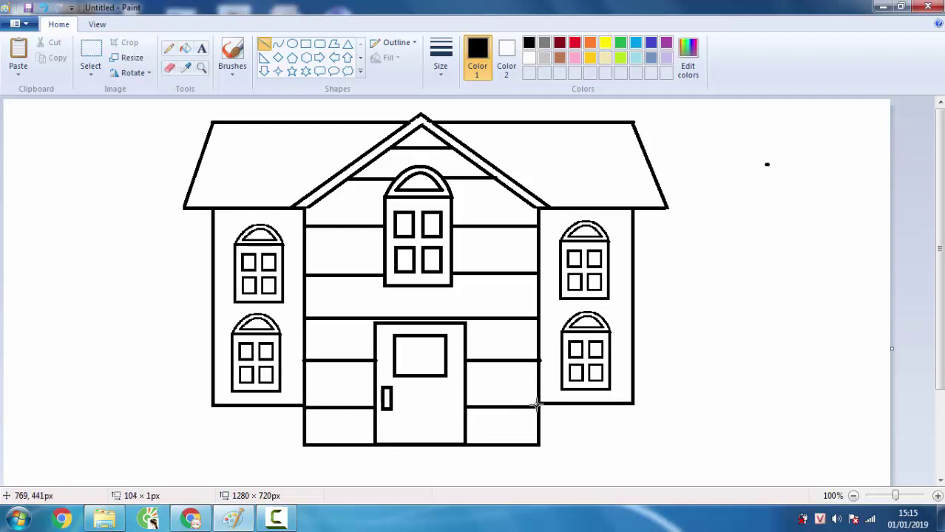
key("Up")
key("Up")
key("Up")
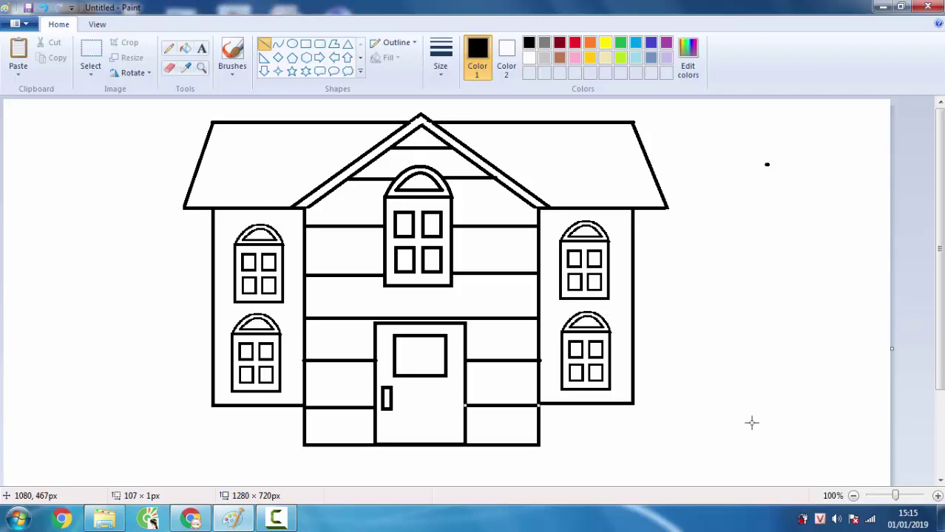
left_click(753, 418)
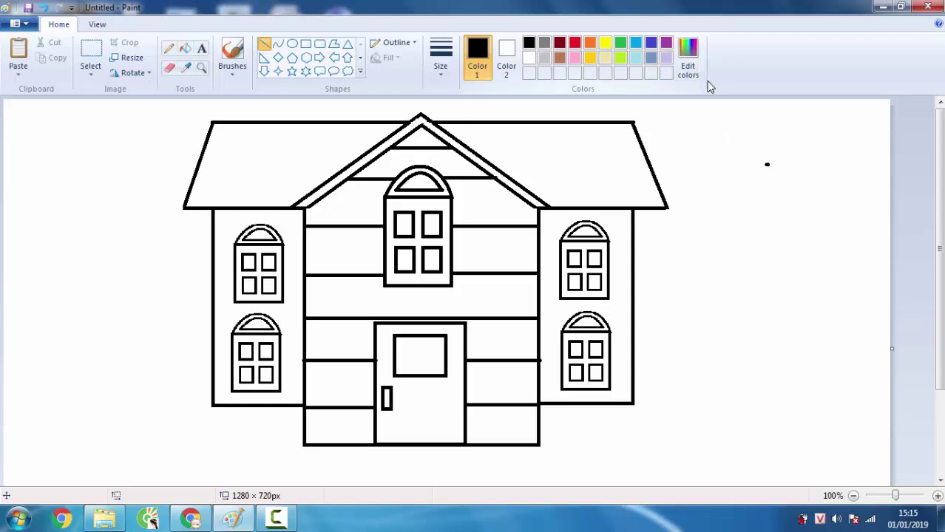
- Fill both wing roofs and the narrow gable roof strip with red
left_click(184, 50)
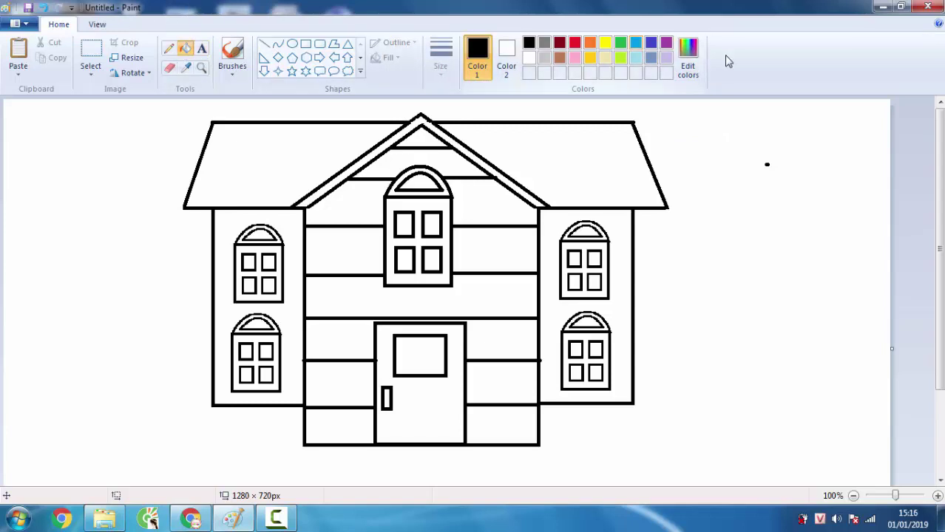
left_click(575, 43)
left_click(581, 135)
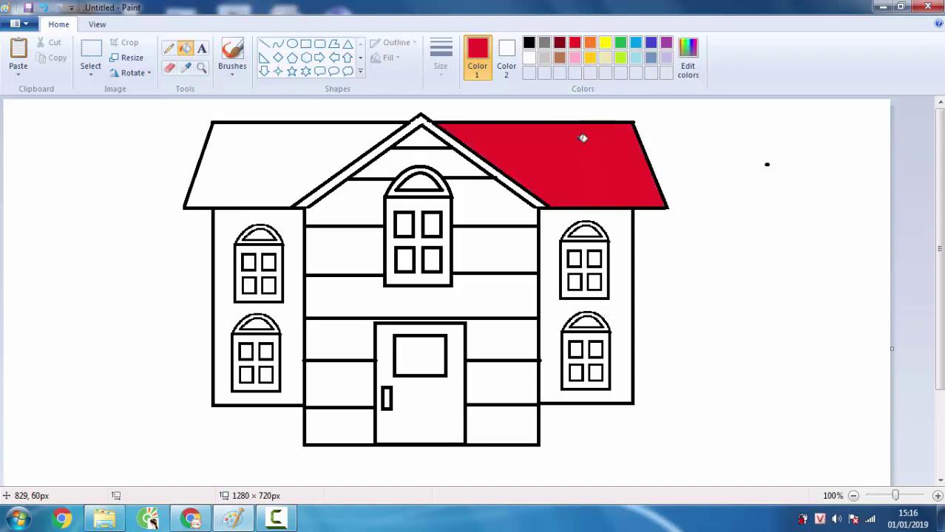
left_click(284, 147)
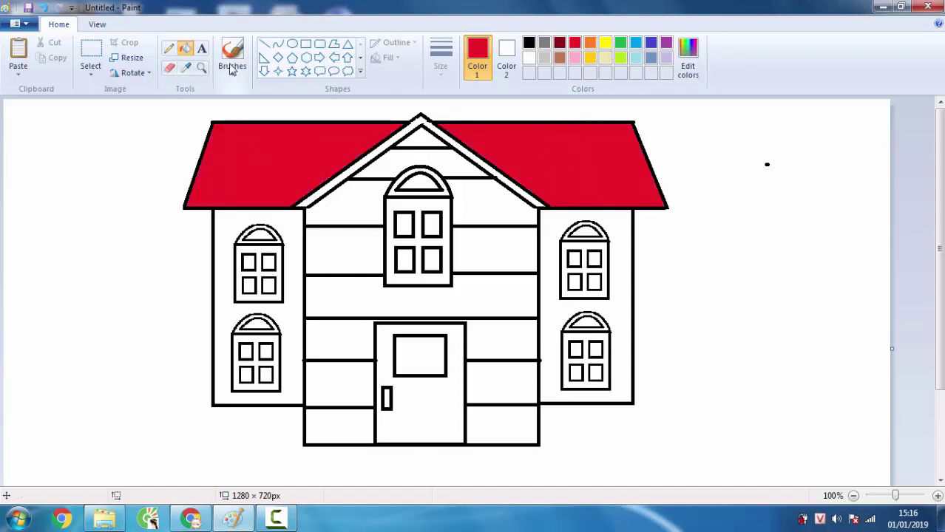
left_click(396, 142)
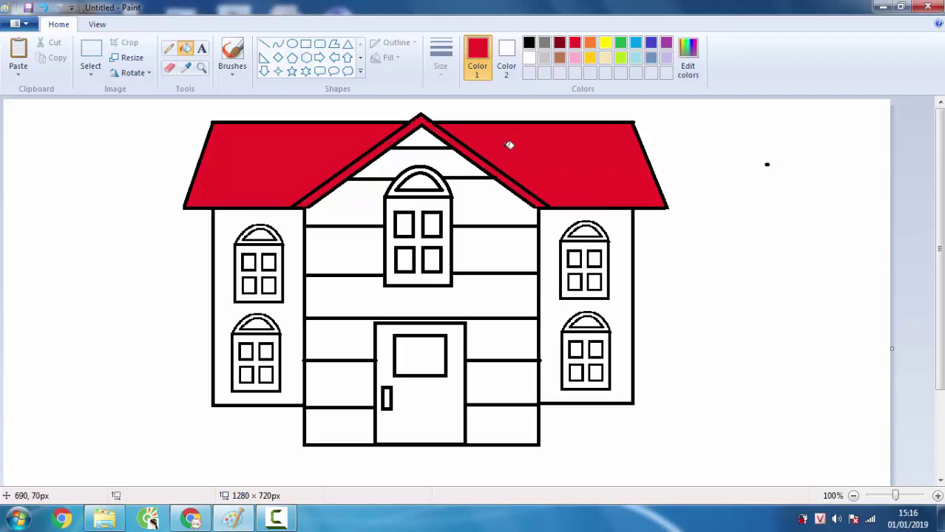
- Fill every other band of the central wall with indigo blue, starting at the gable's peak
left_click(650, 43)
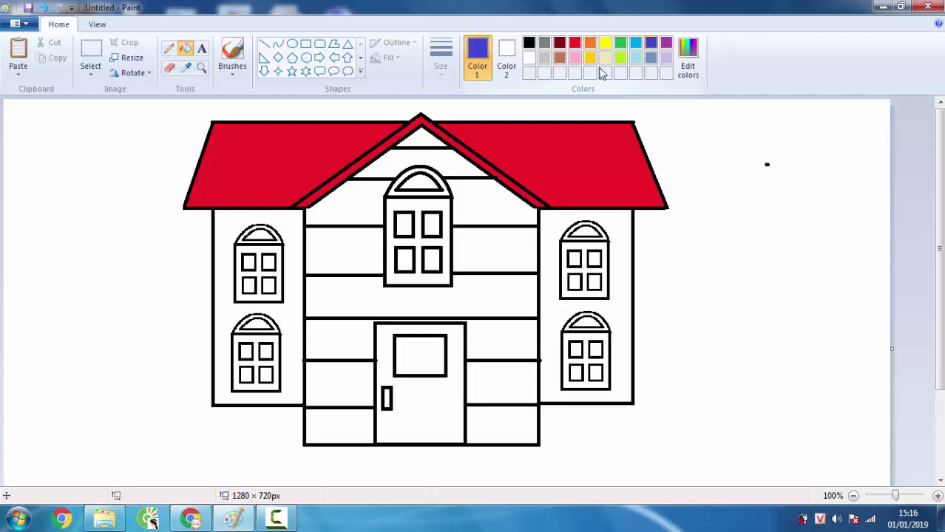
left_click(420, 140)
left_click(362, 191)
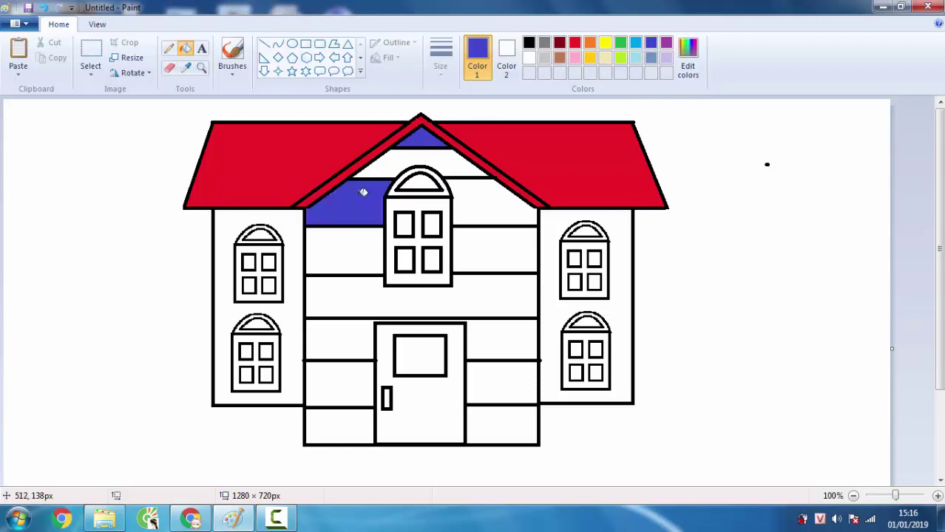
left_click(495, 212)
left_click(361, 285)
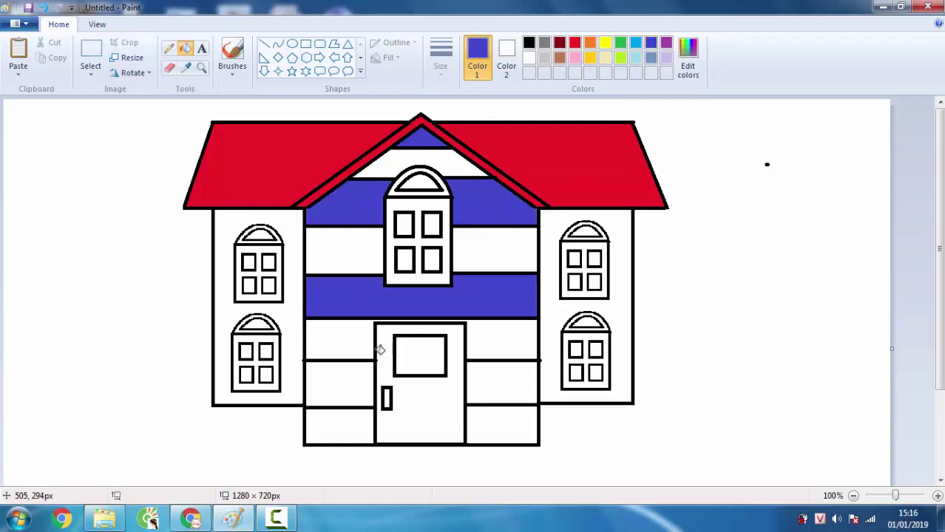
left_click(350, 393)
left_click(493, 391)
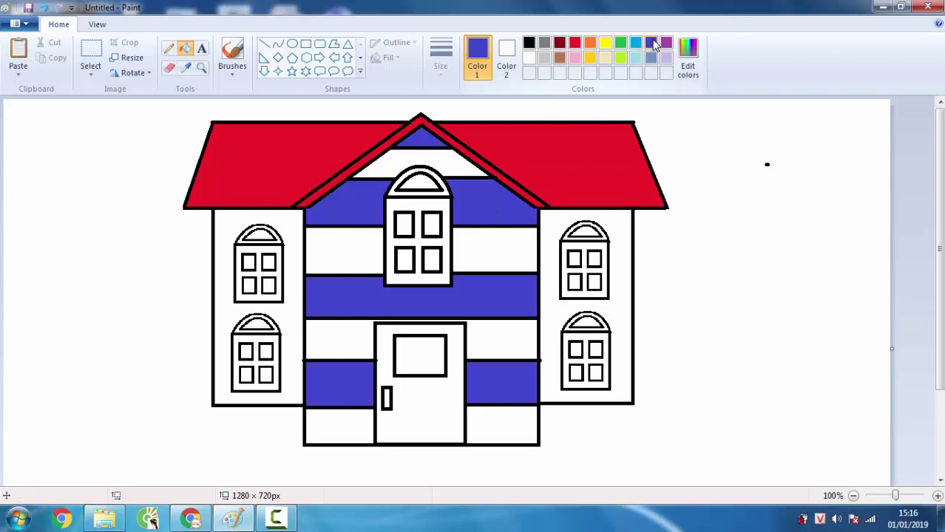
- Fill the remaining bands of the central wall with light turquoise, down to both sides of the door's base
left_click(635, 57)
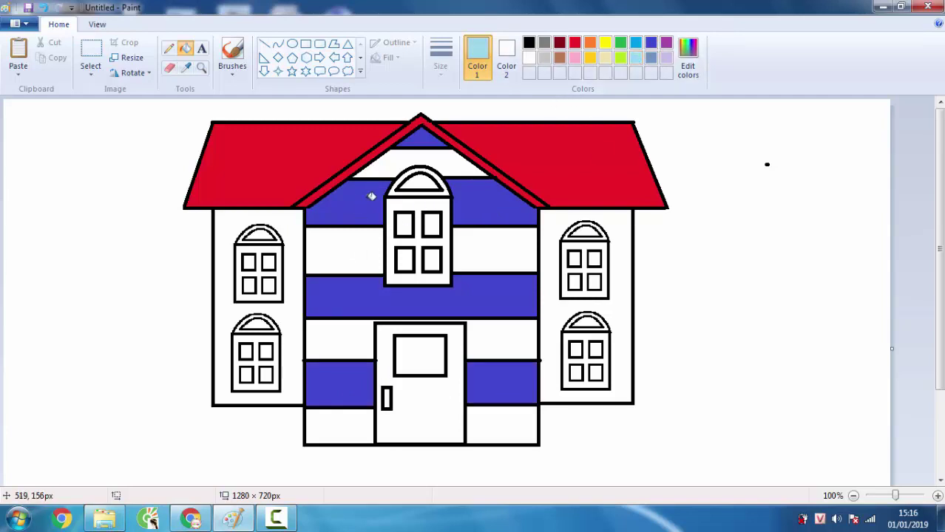
left_click(392, 162)
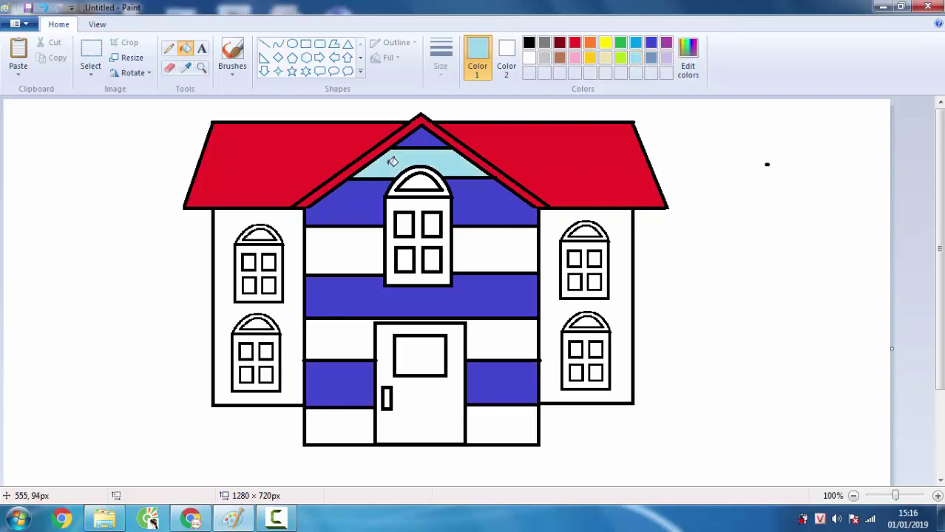
left_click(353, 270)
left_click(493, 260)
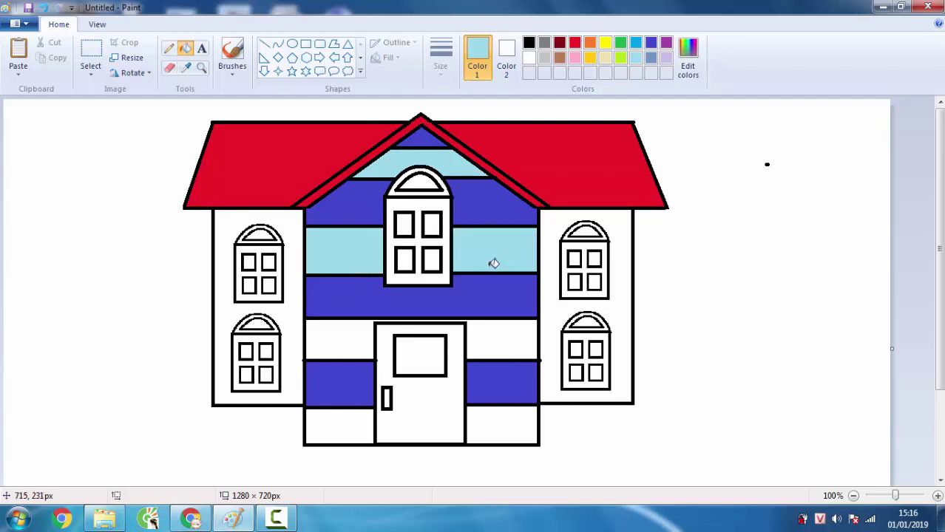
left_click(338, 338)
left_click(344, 421)
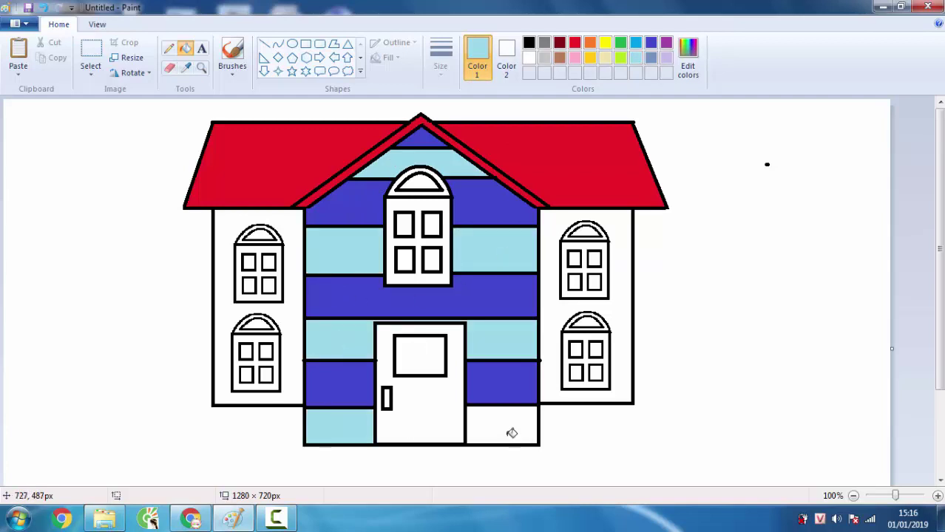
left_click(511, 429)
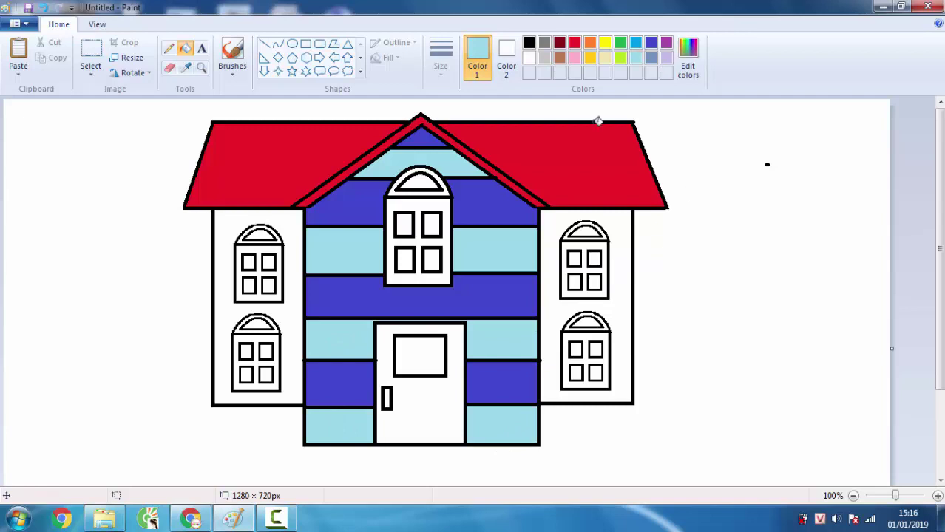
- Fill the door with brown and its rectangular window with yellow
left_click(559, 59)
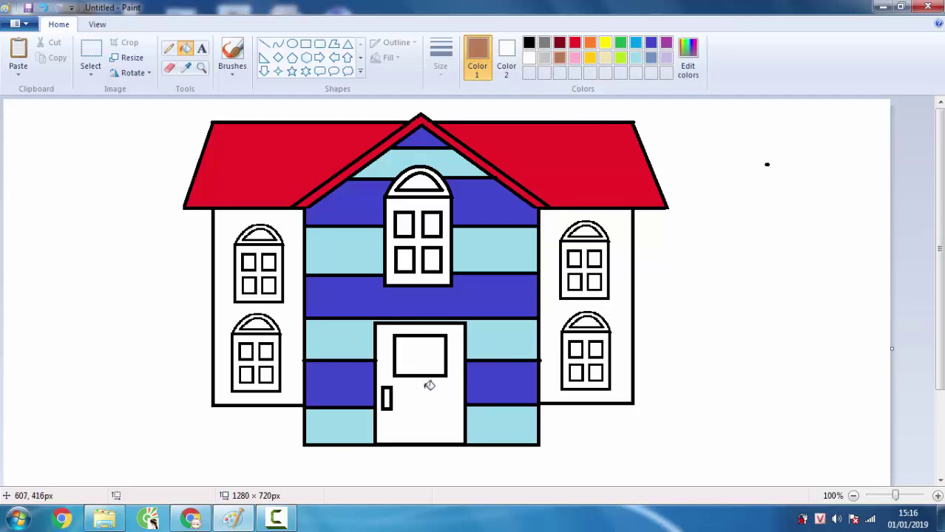
left_click(429, 385)
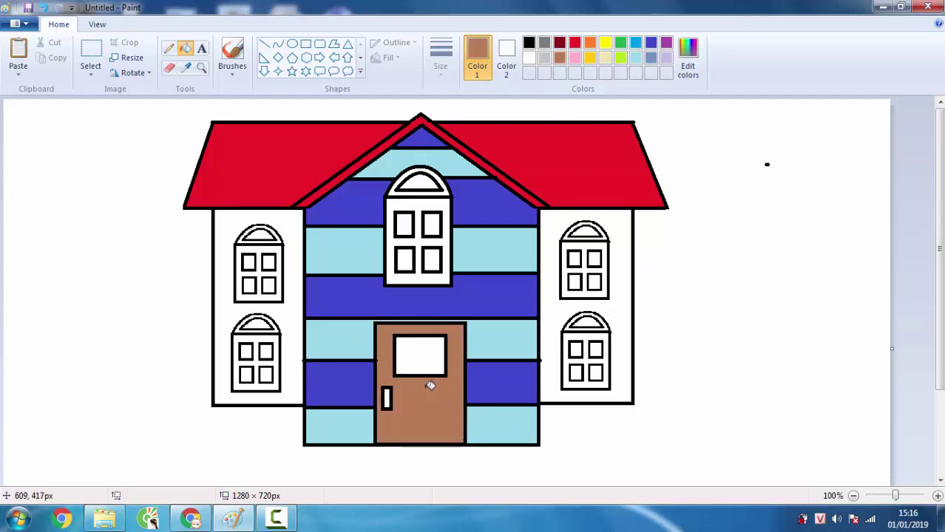
left_click(604, 42)
left_click(407, 359)
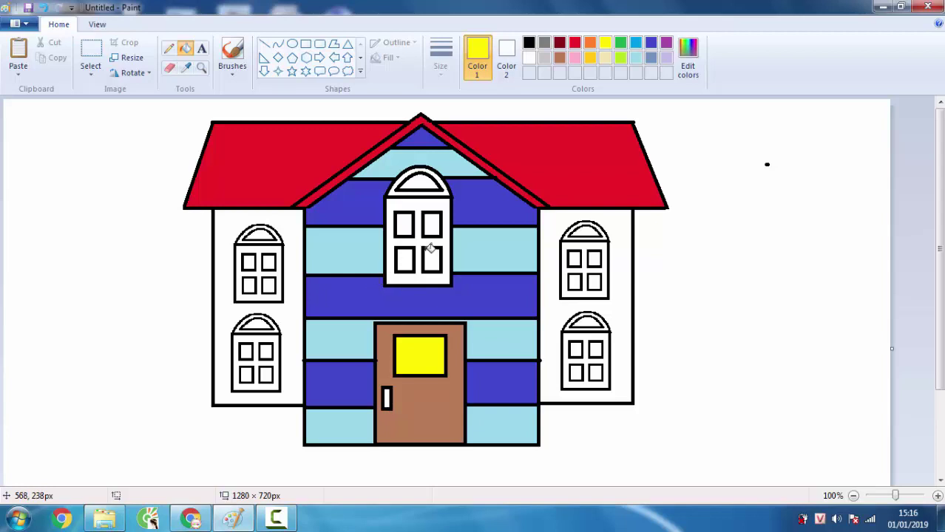
- Try yellow on the frames of both right-wing windows and undo the two fills
left_click(593, 335)
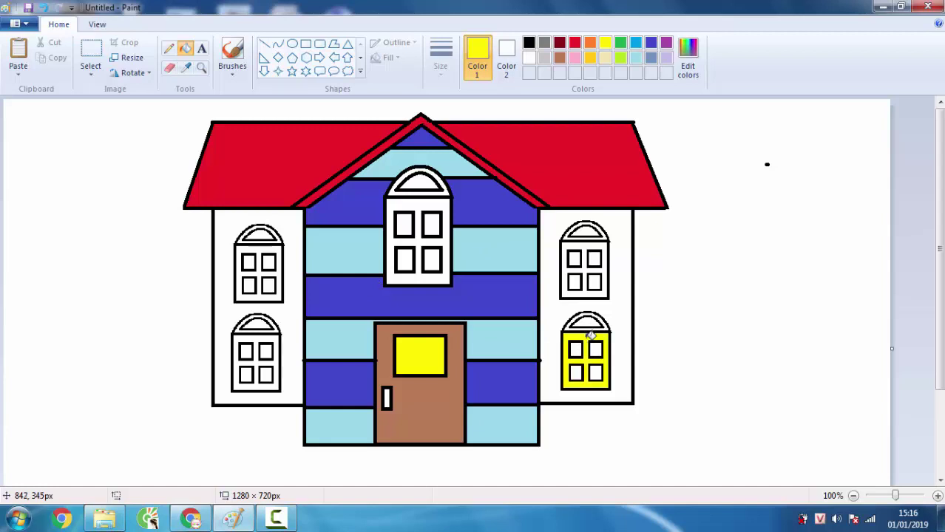
left_click(589, 246)
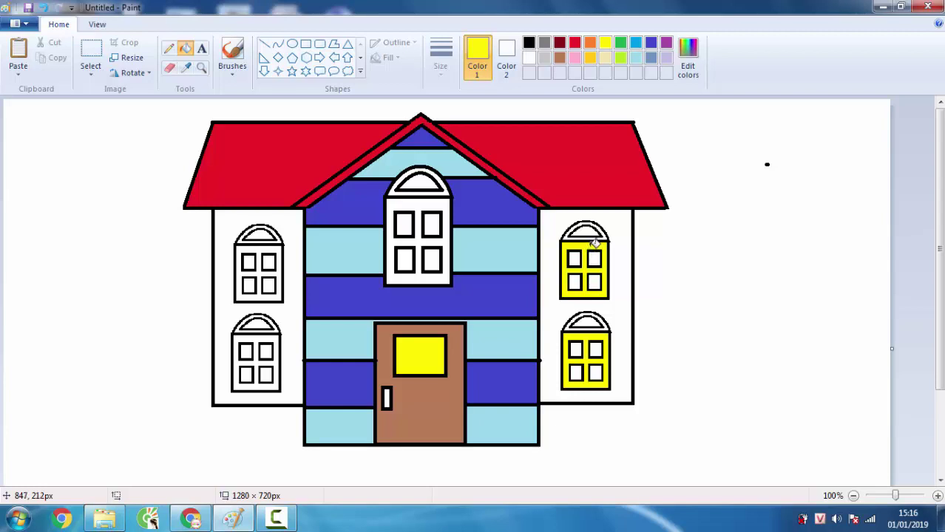
left_click(43, 9)
left_click(43, 9)
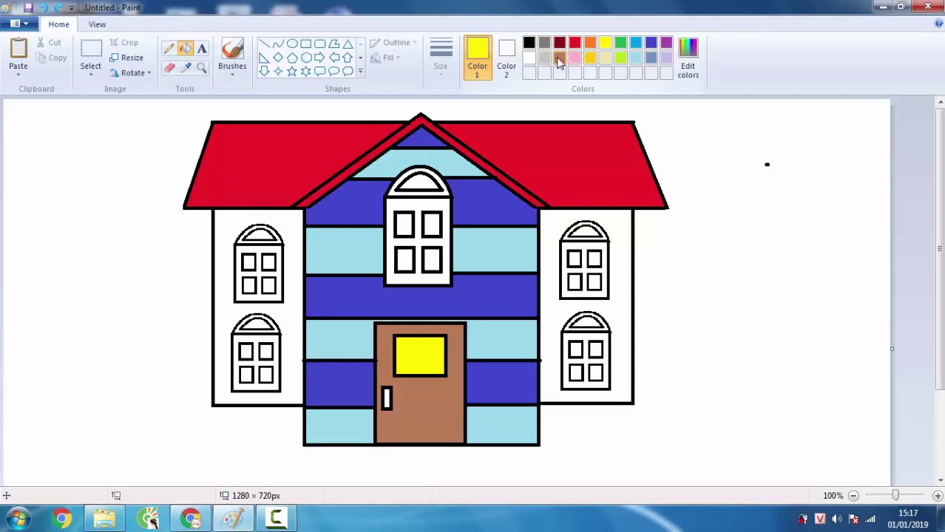
- Fill the frames of all four side-wing windows with brown
left_click(559, 59)
left_click(606, 263)
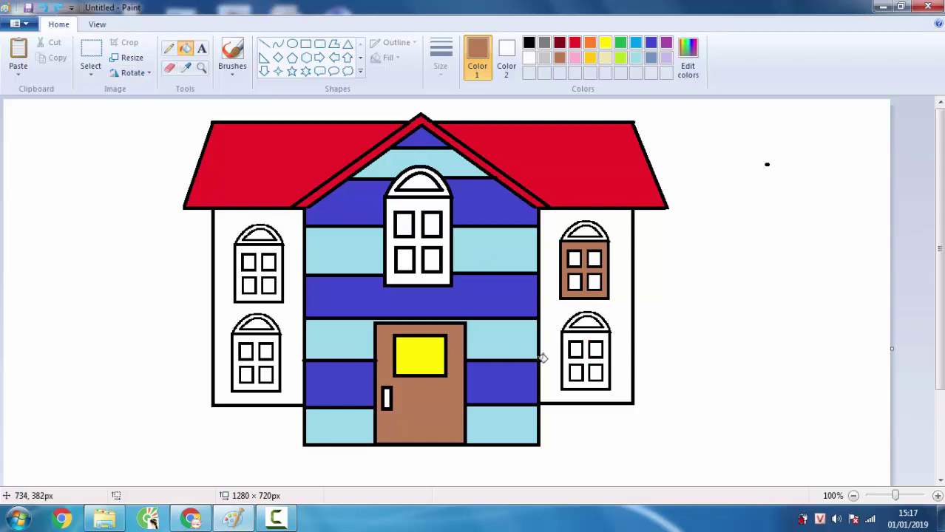
left_click(587, 336)
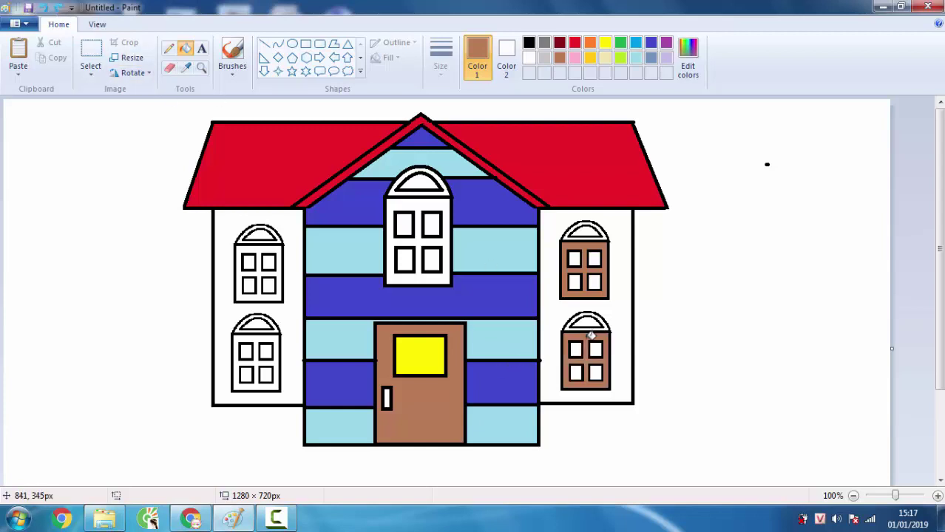
left_click(276, 336)
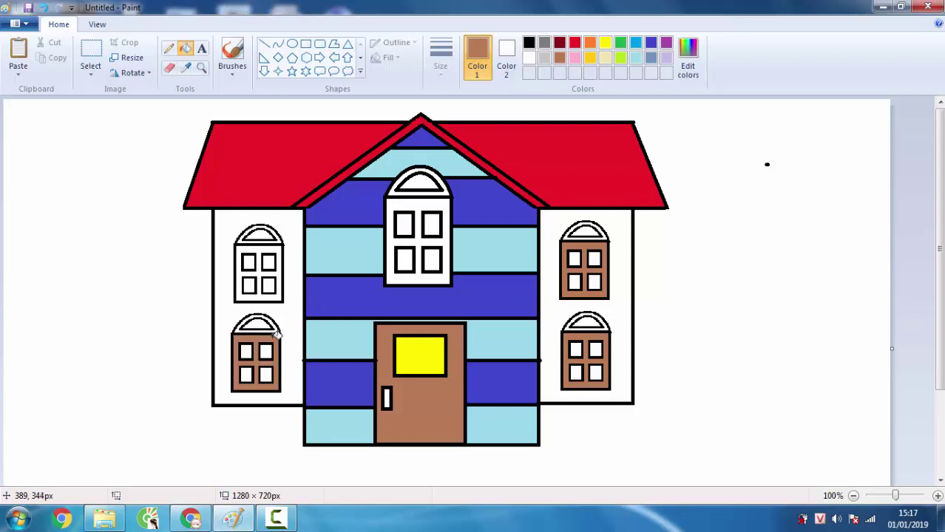
left_click(266, 250)
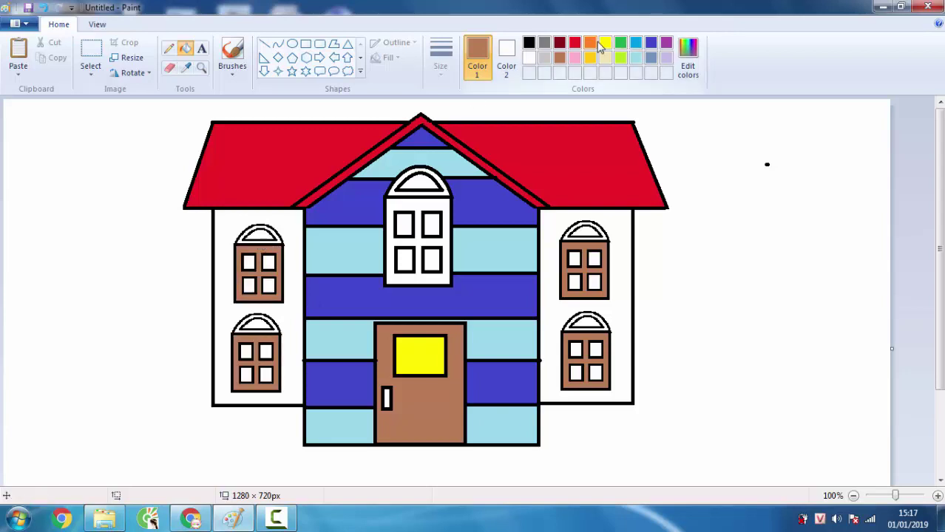
- Fill the walls of both side wings with indigo blue
left_click(651, 45)
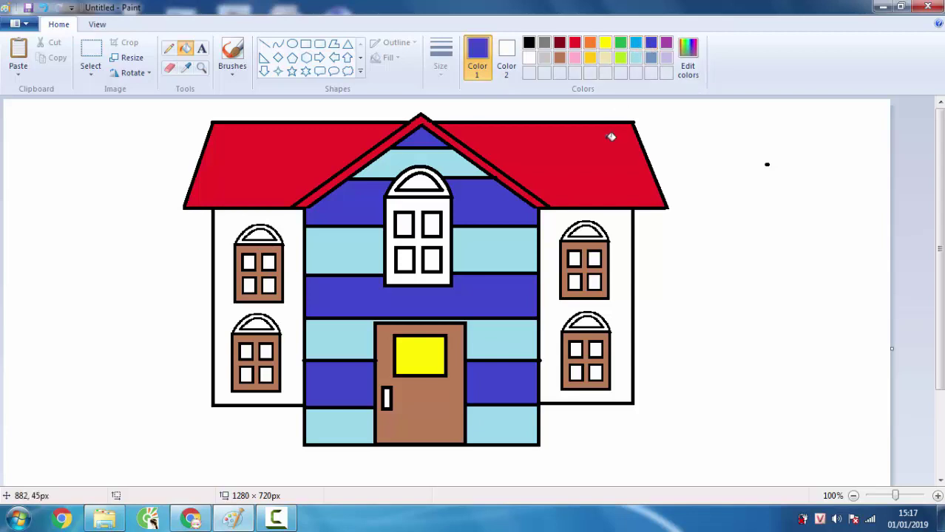
left_click(618, 225)
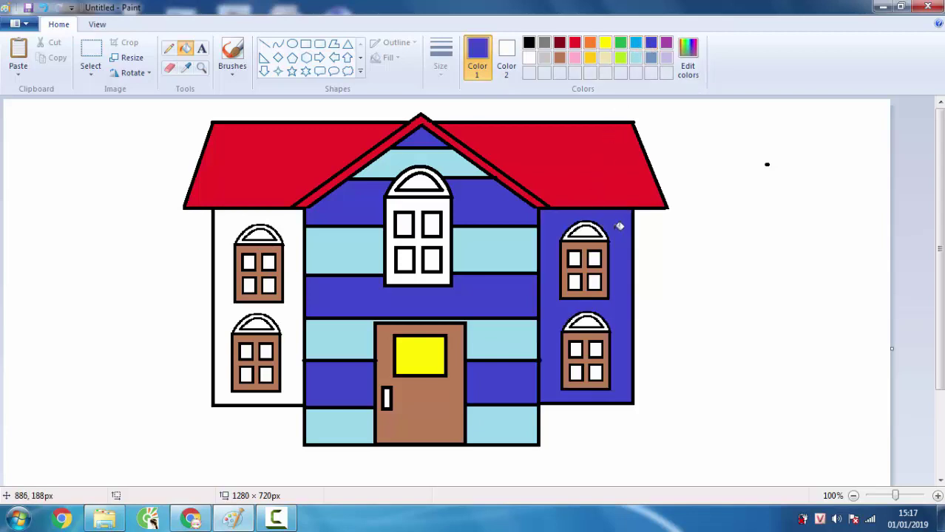
left_click(299, 236)
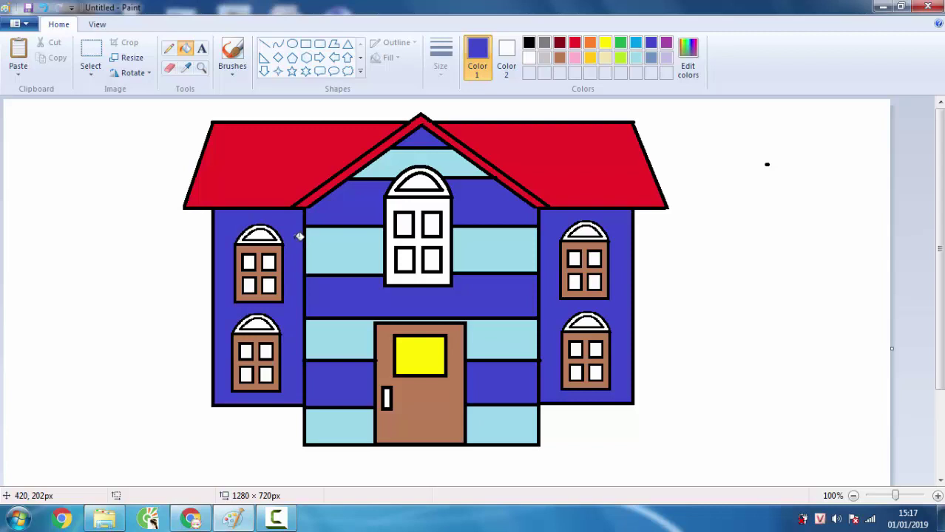
- Fill the four panes and the inner arch of both right-wing windows with yellow
left_click(605, 43)
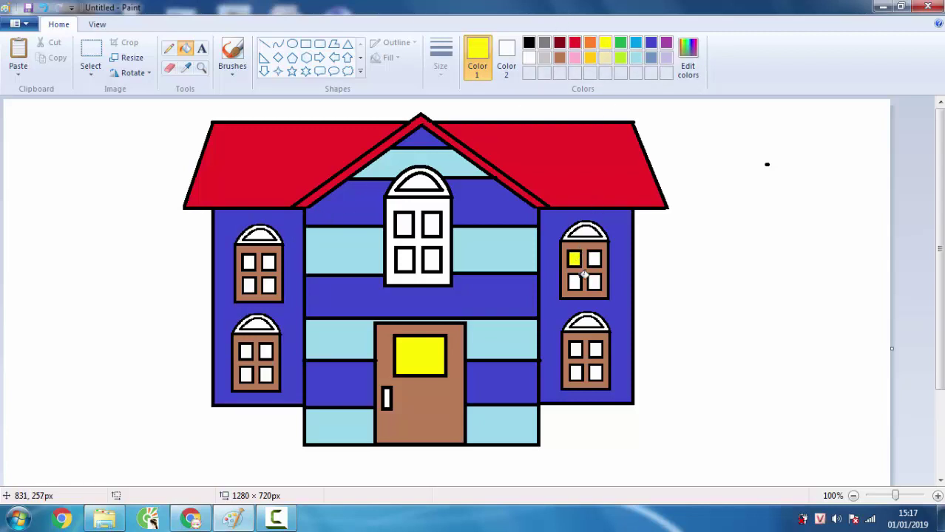
left_click(575, 283)
left_click(596, 282)
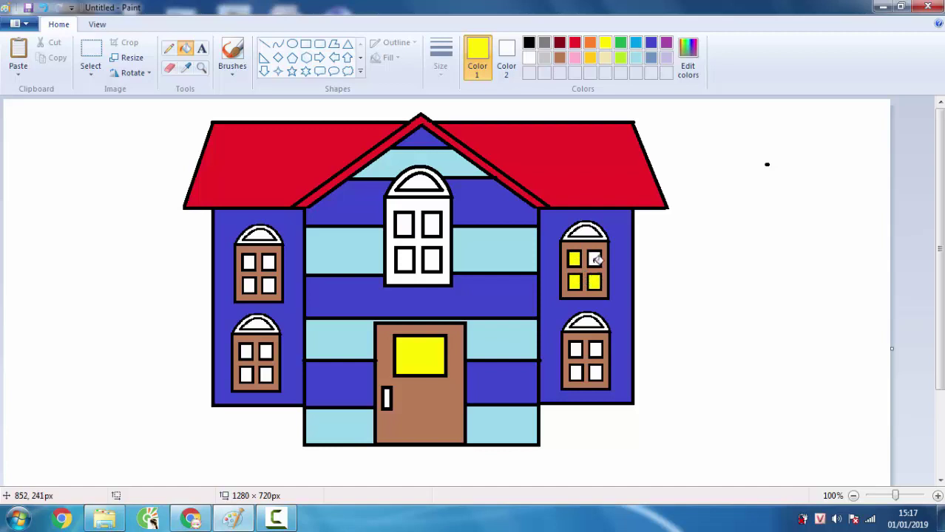
left_click(595, 259)
left_click(578, 350)
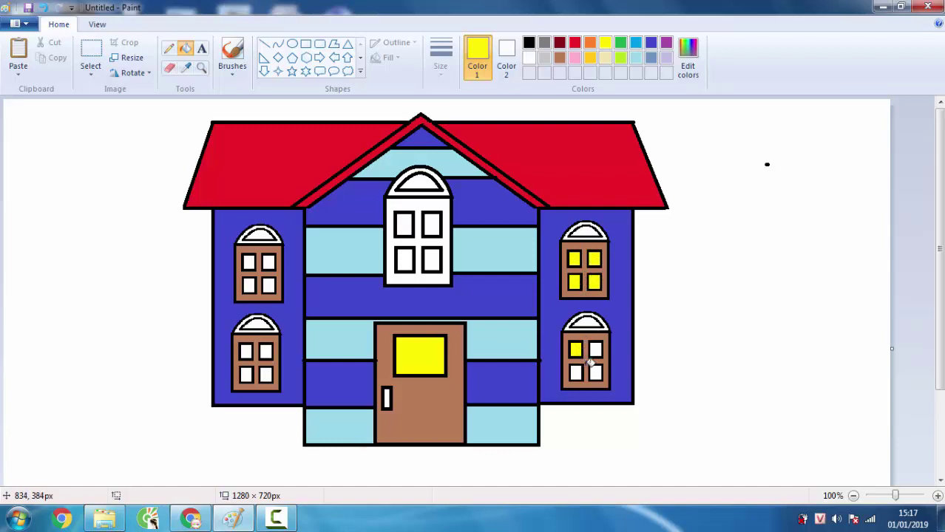
left_click(576, 374)
left_click(595, 372)
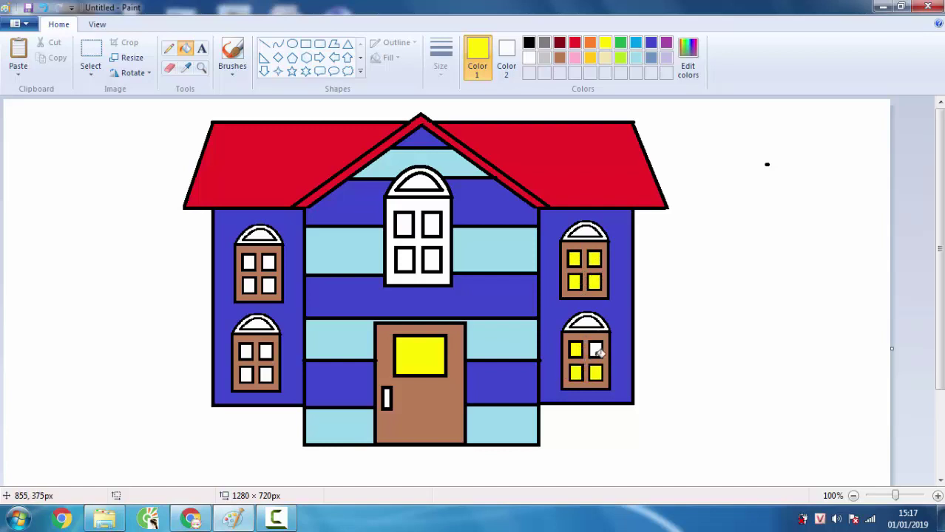
left_click(599, 352)
left_click(585, 322)
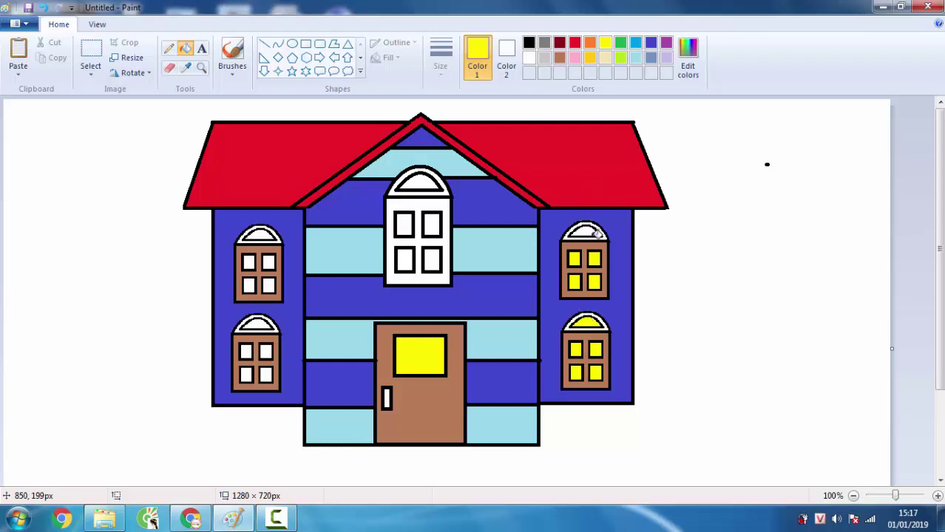
left_click(597, 233)
- Fill the inner arch and the four panes of the large central window with yellow
left_click(429, 182)
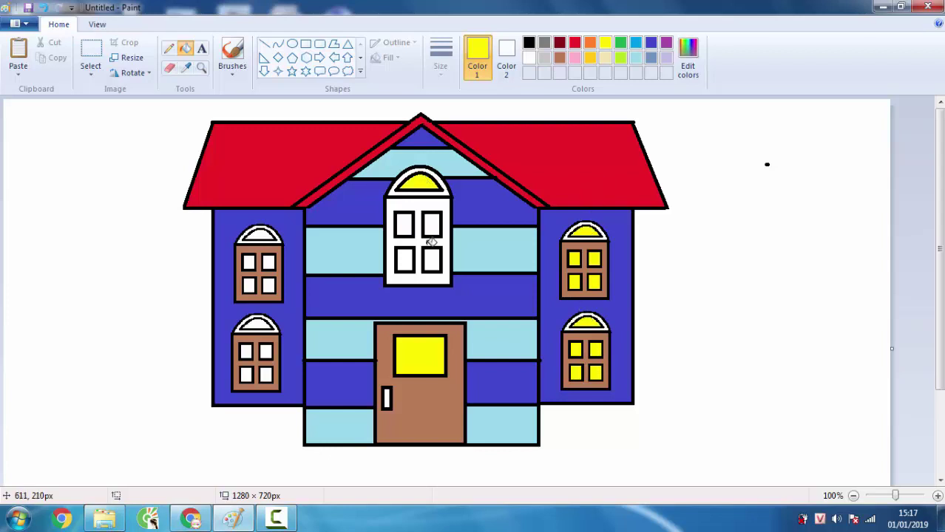
left_click(432, 224)
left_click(432, 259)
left_click(409, 261)
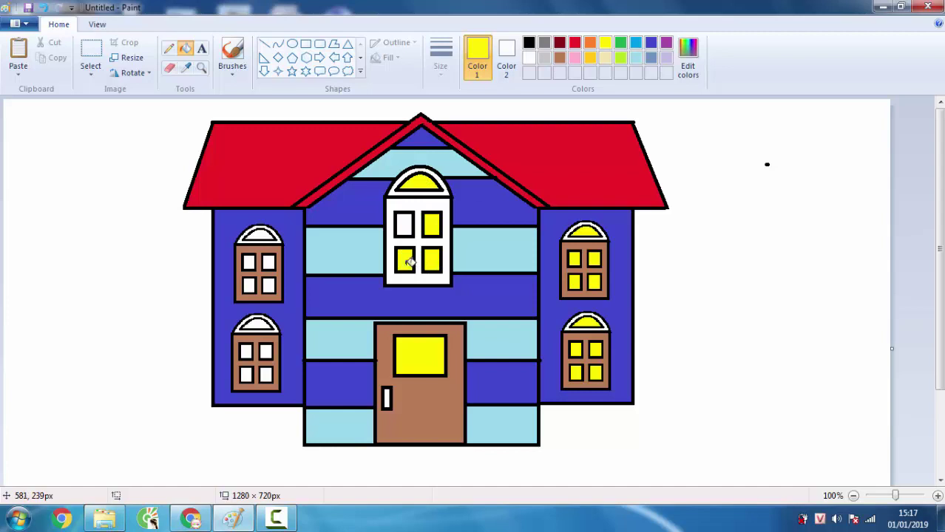
left_click(403, 224)
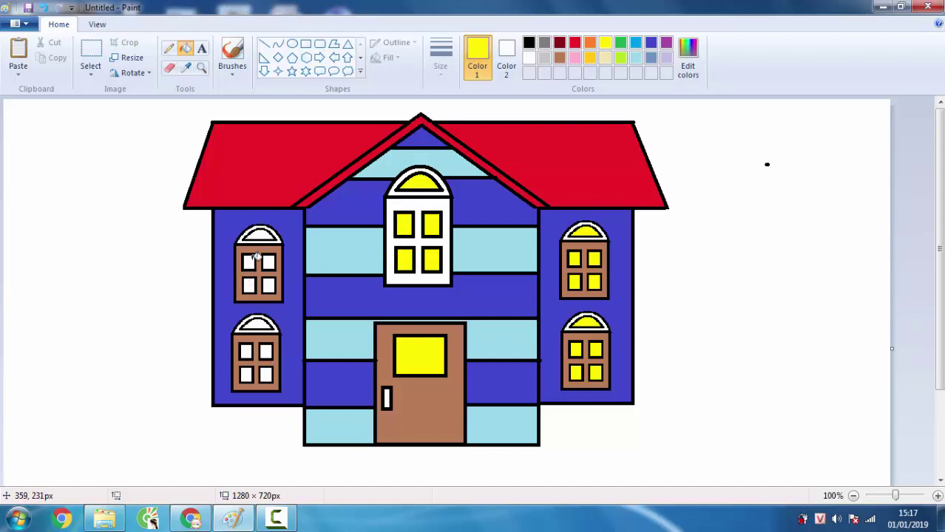
- Fill the panes and inner arches of both left-wing windows with yellow
left_click(250, 260)
left_click(249, 285)
left_click(270, 286)
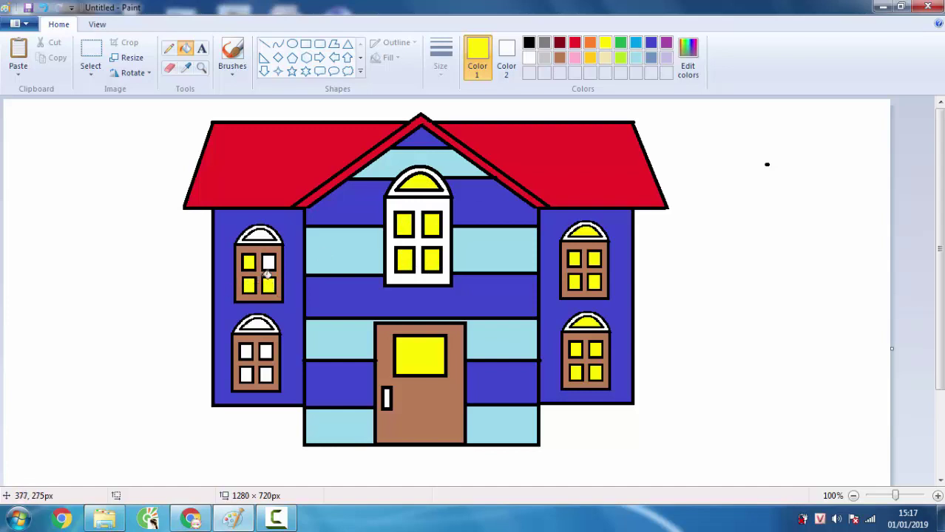
left_click(269, 262)
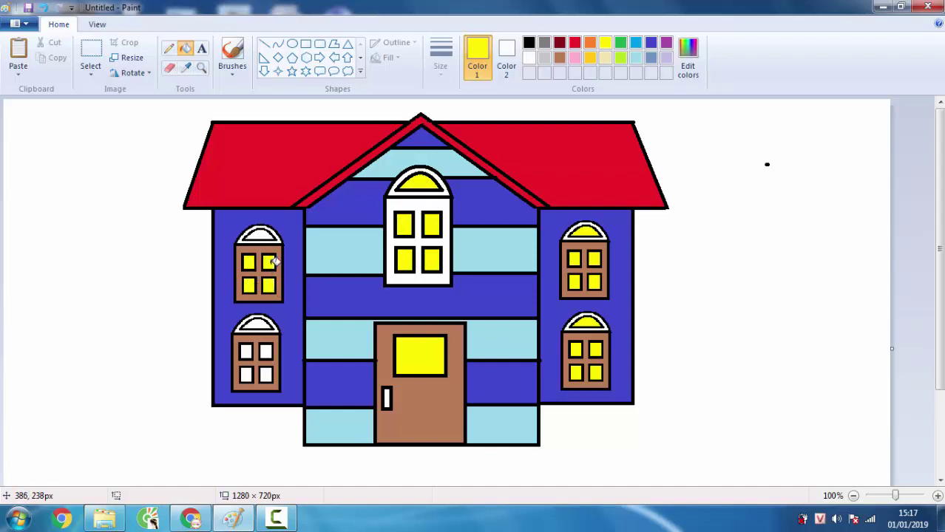
left_click(247, 353)
left_click(249, 375)
left_click(266, 375)
left_click(269, 351)
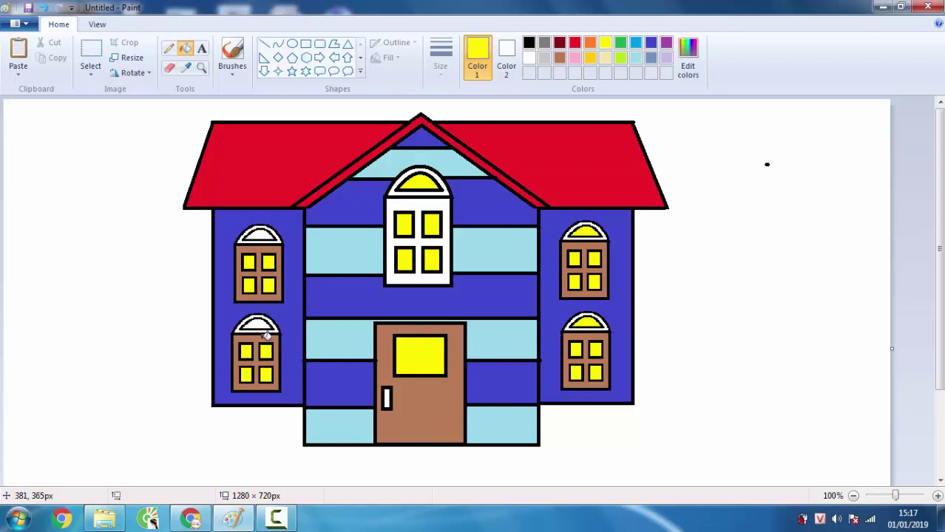
left_click(256, 324)
- Fill the upper right-wing window's arch border with dark red and undo the stray fill on the lower window's outline
left_click(559, 59)
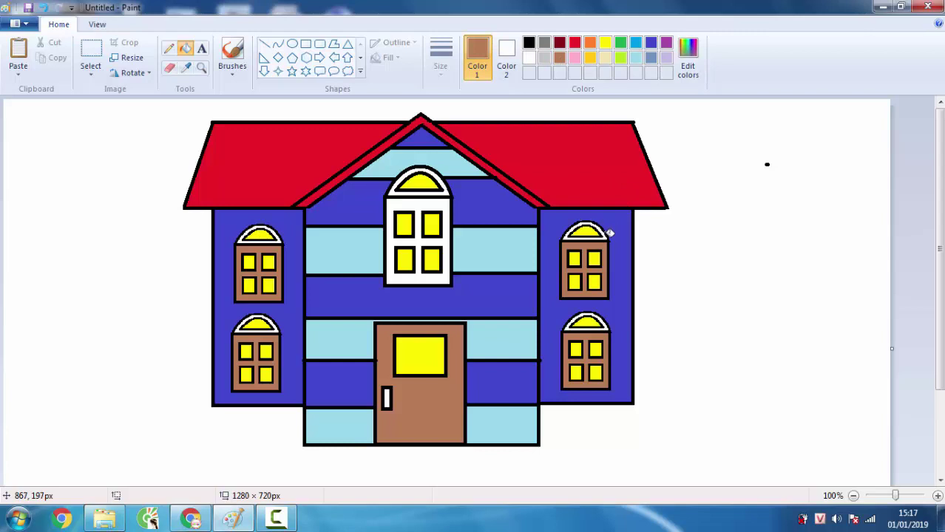
left_click(559, 42)
left_click(609, 235)
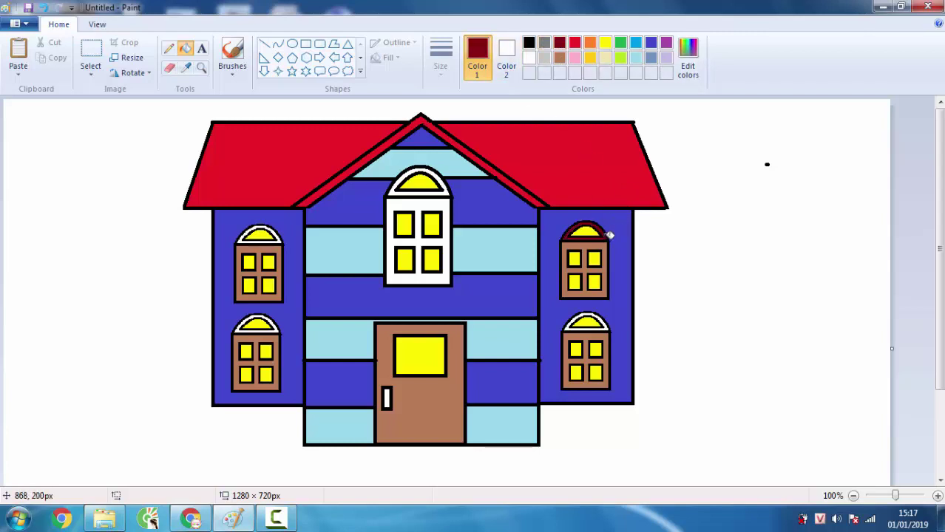
left_click(608, 328)
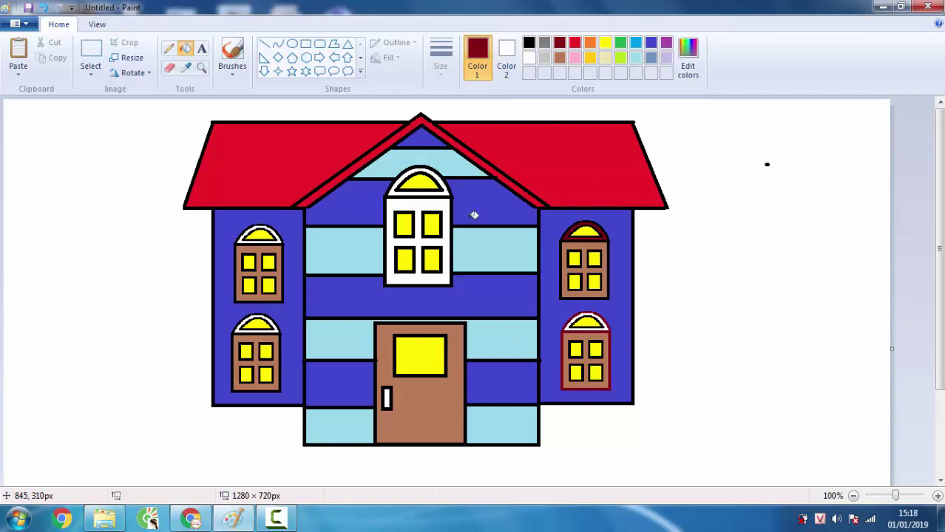
left_click(42, 7)
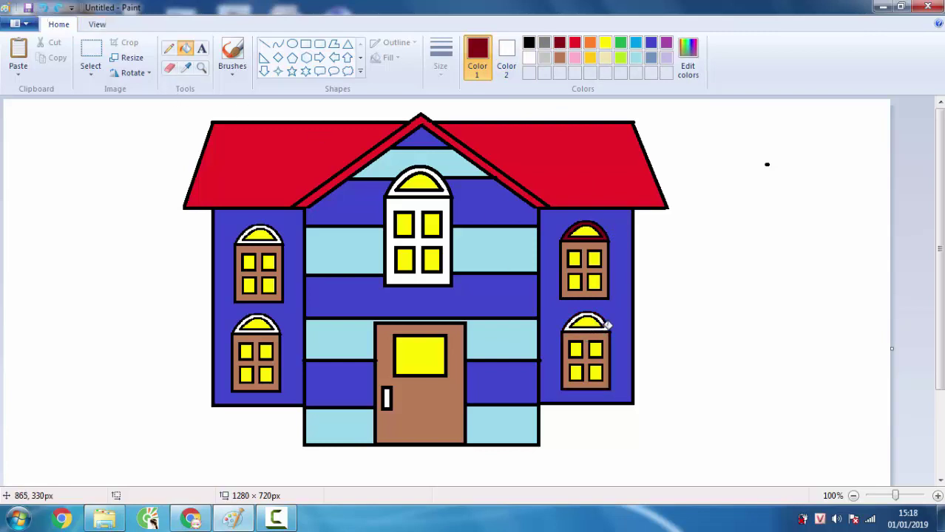
- Fill the arch borders of both left-wing windows, the central window and the lower right-wing window with dark red
left_click(937, 497)
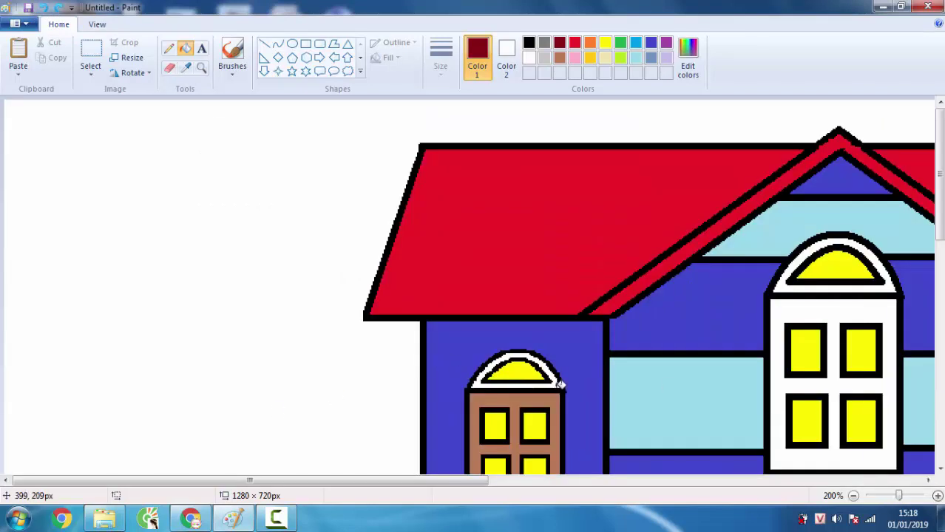
left_click(560, 384)
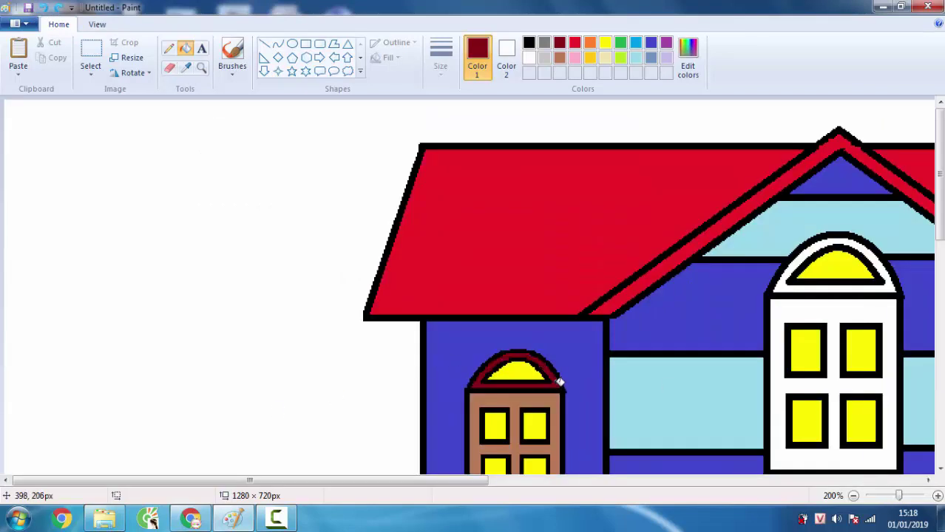
left_click(789, 275)
scroll(921, 323, "down", 5)
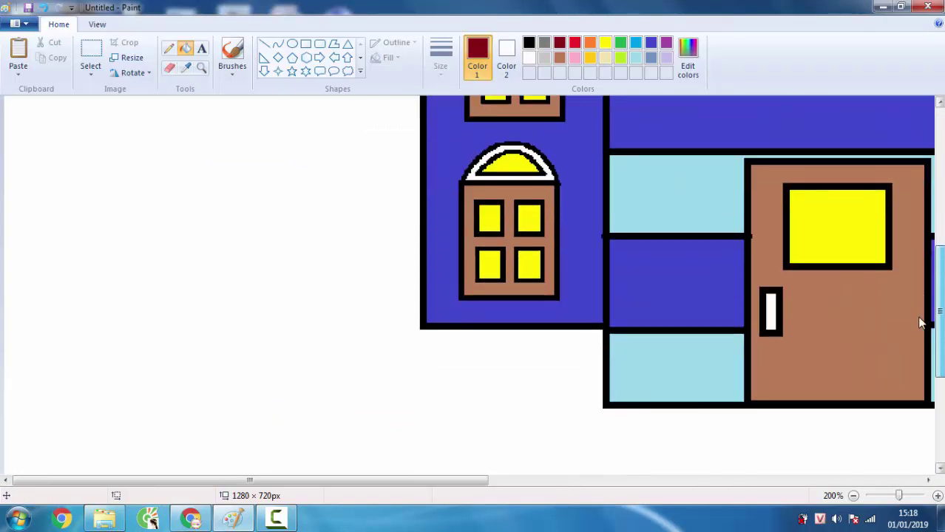
scroll(920, 323, "down", 1)
left_click(547, 145)
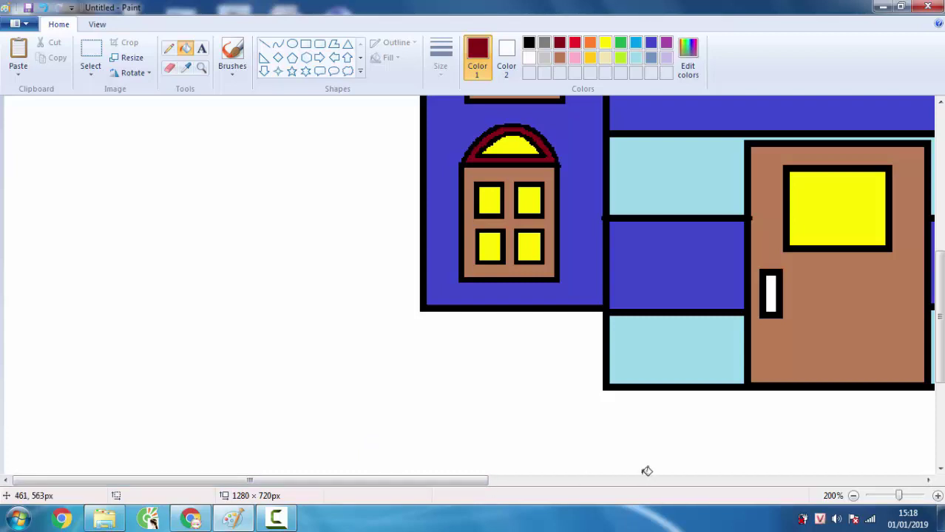
left_click_drag(474, 481, 739, 481)
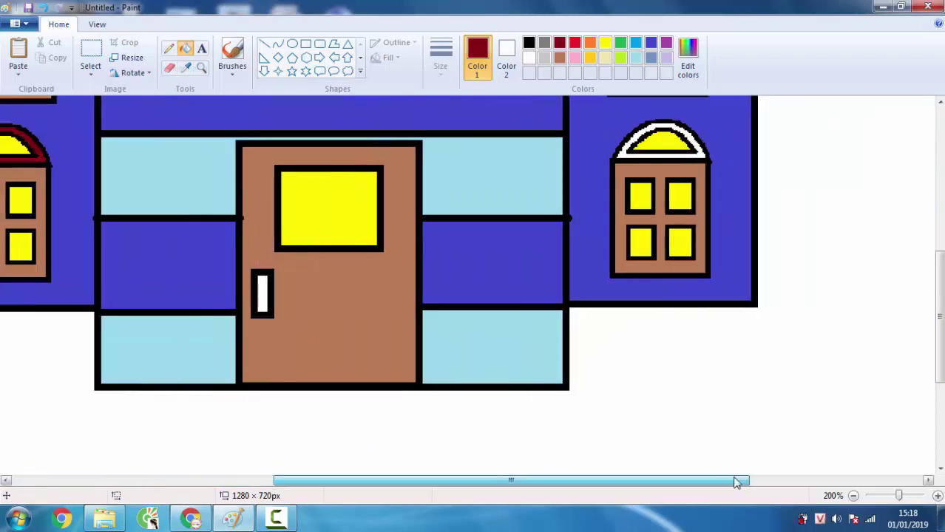
left_click(696, 151)
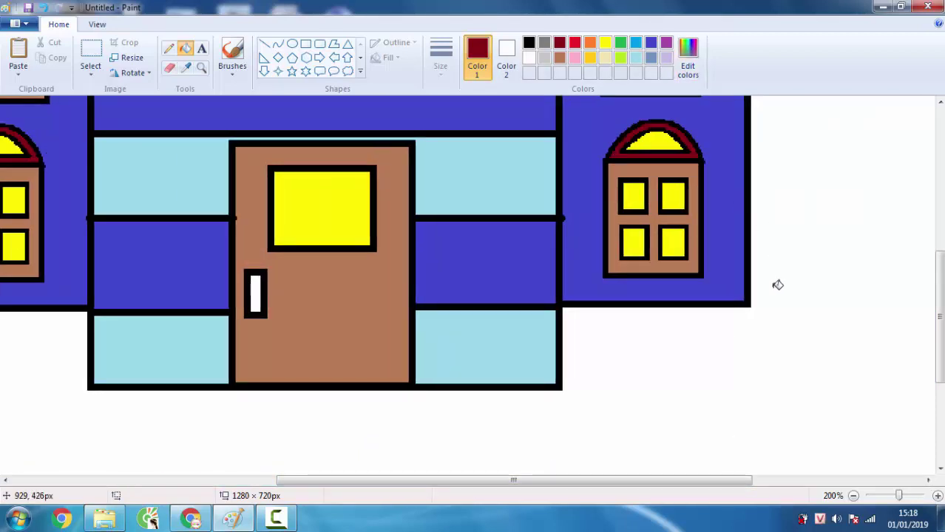
- Fill the frame of the large central window with brown
left_click(853, 497)
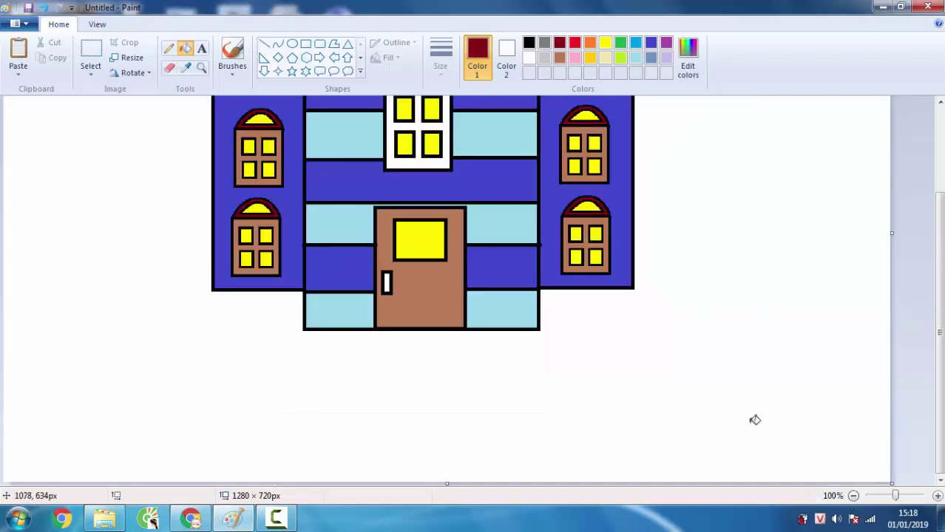
scroll(927, 257, "up", 3)
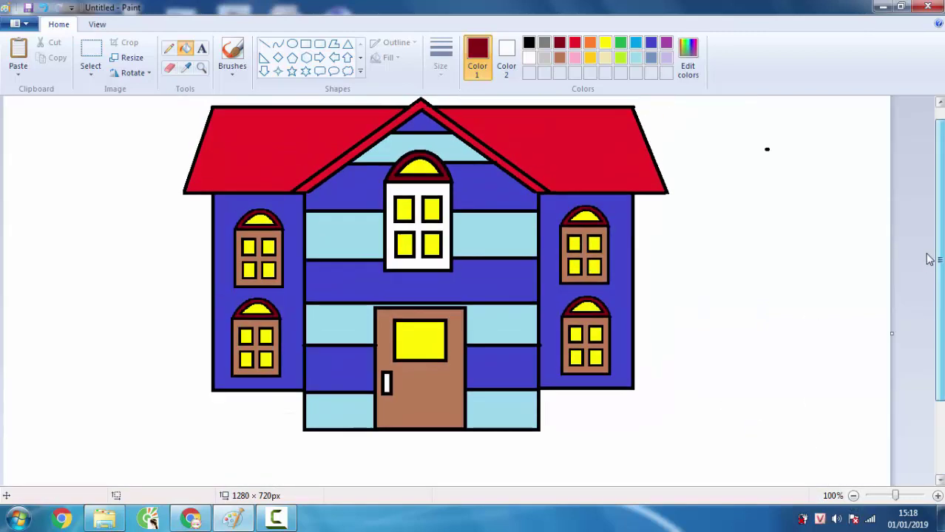
left_click(448, 222)
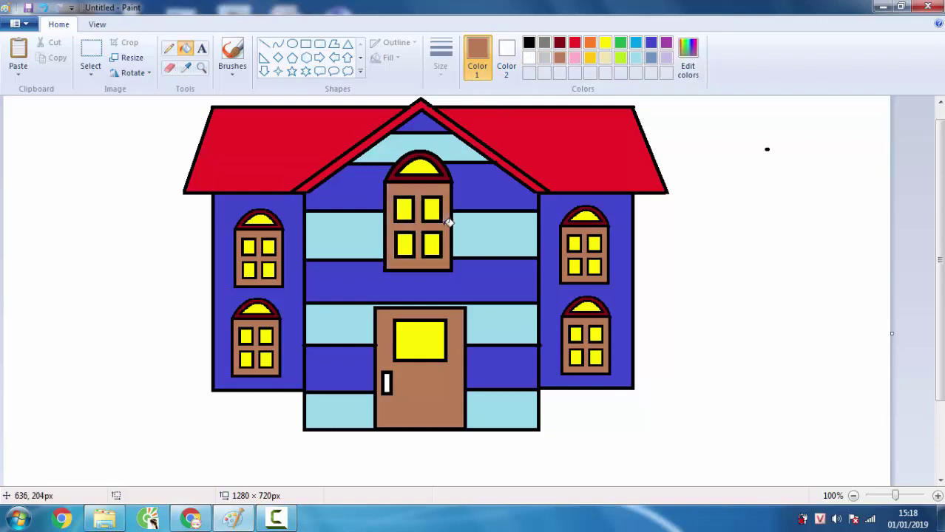
scroll(473, 271, "up", 1)
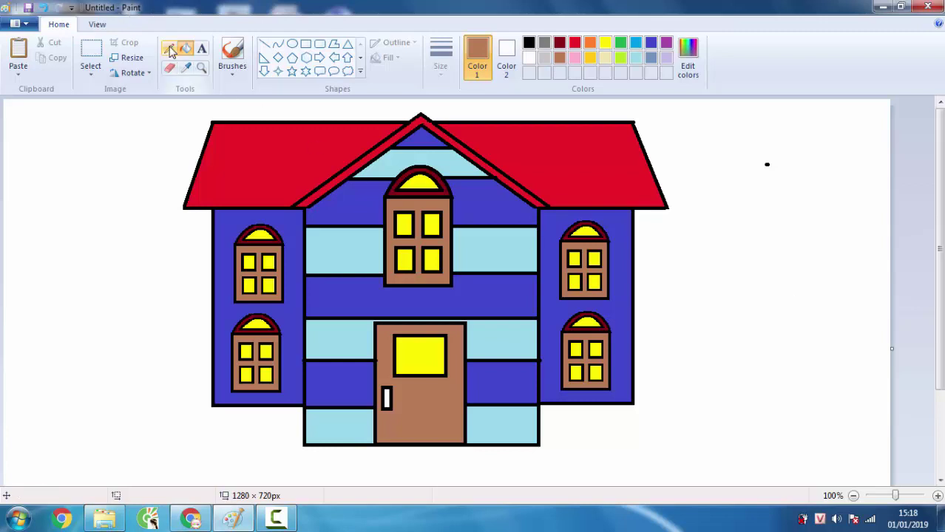
- Add the author's name as a brown text signature below the house, in bold 36-point Gigi with a transparent background
left_click(202, 49)
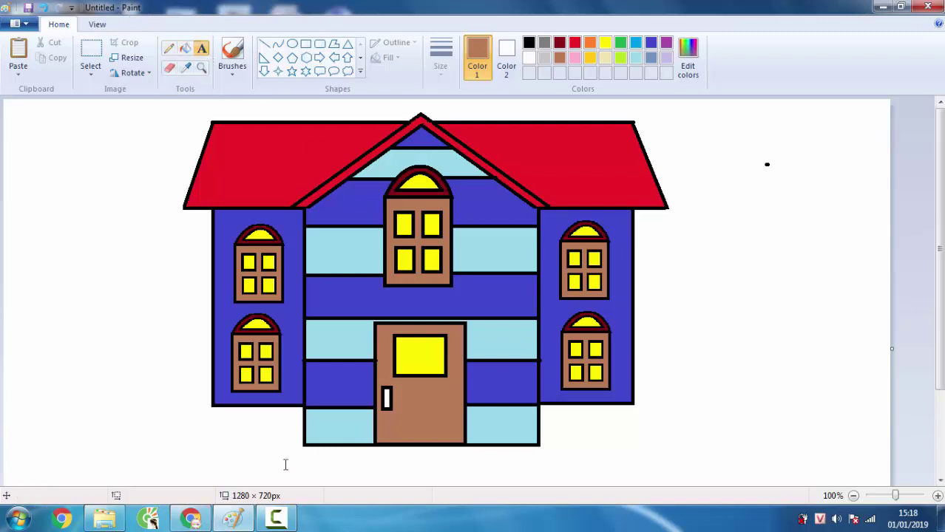
left_click(241, 475)
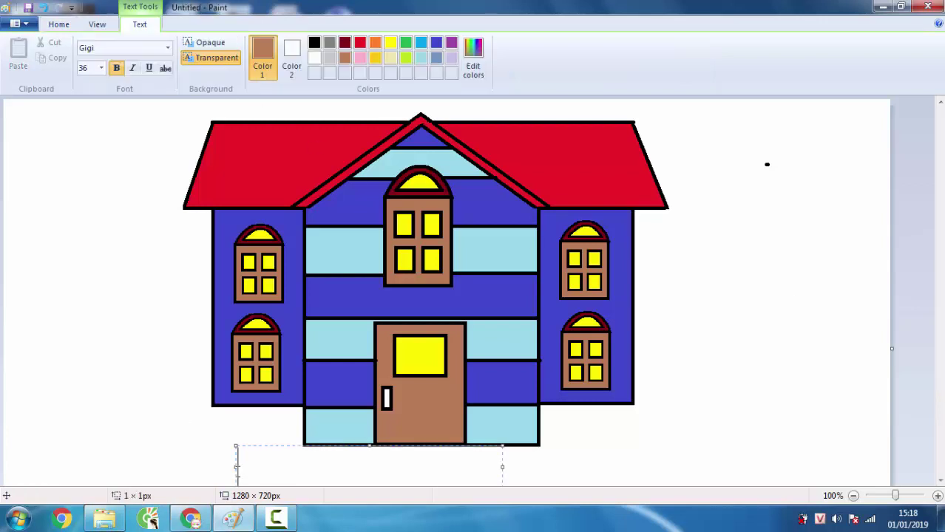
type("CGng t")
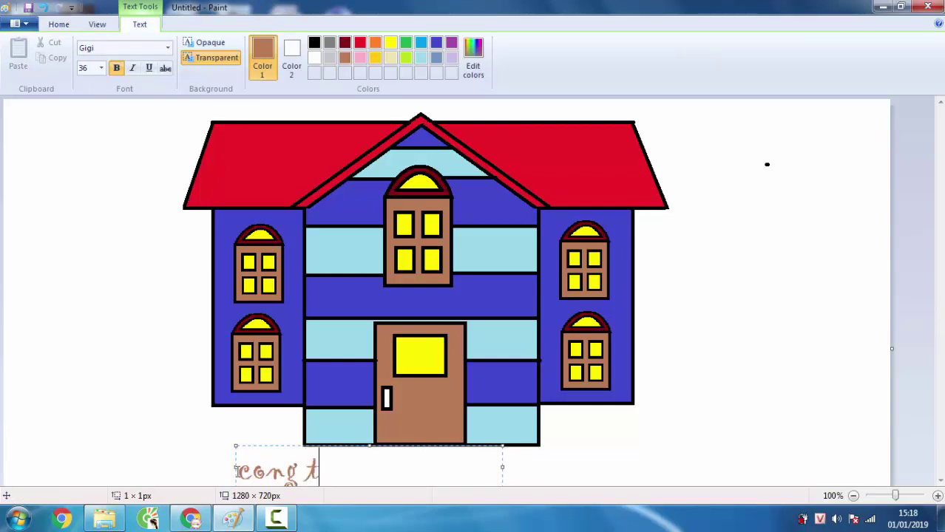
type("on linh lung")
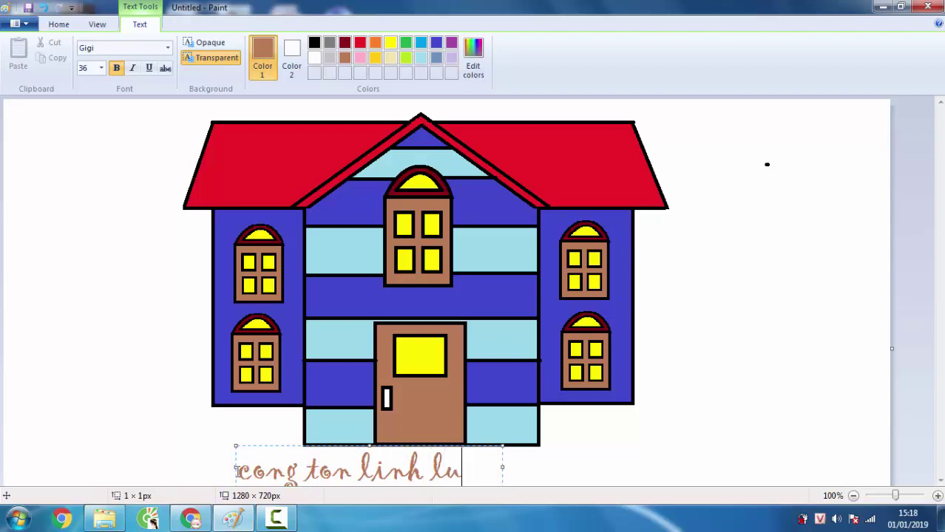
left_click(696, 416)
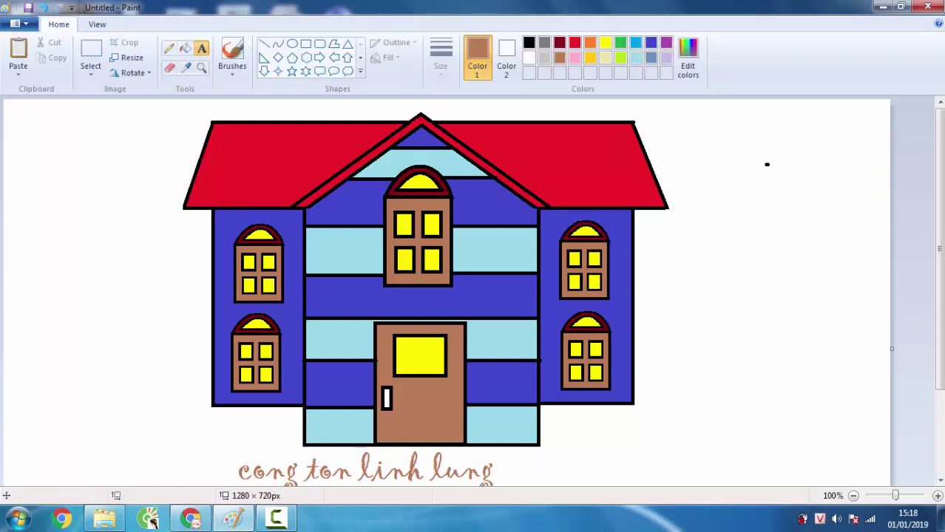
left_click(275, 518)
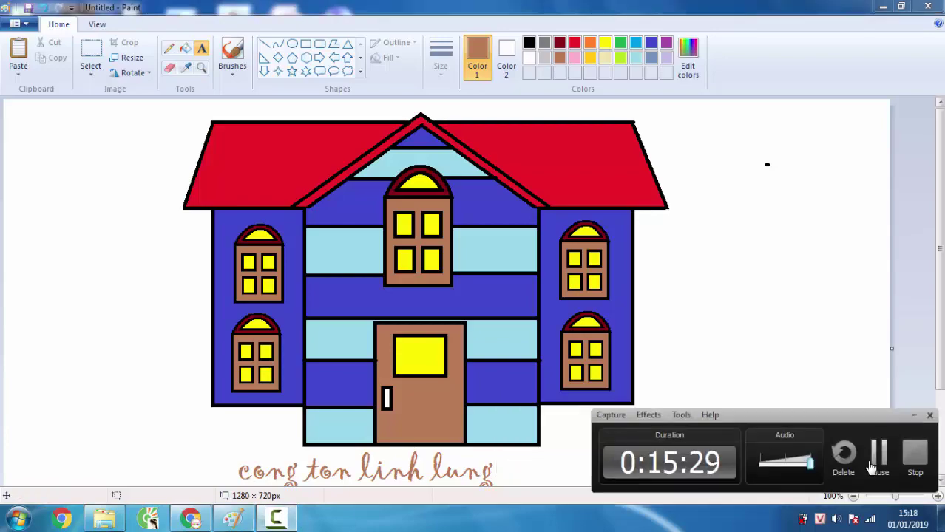